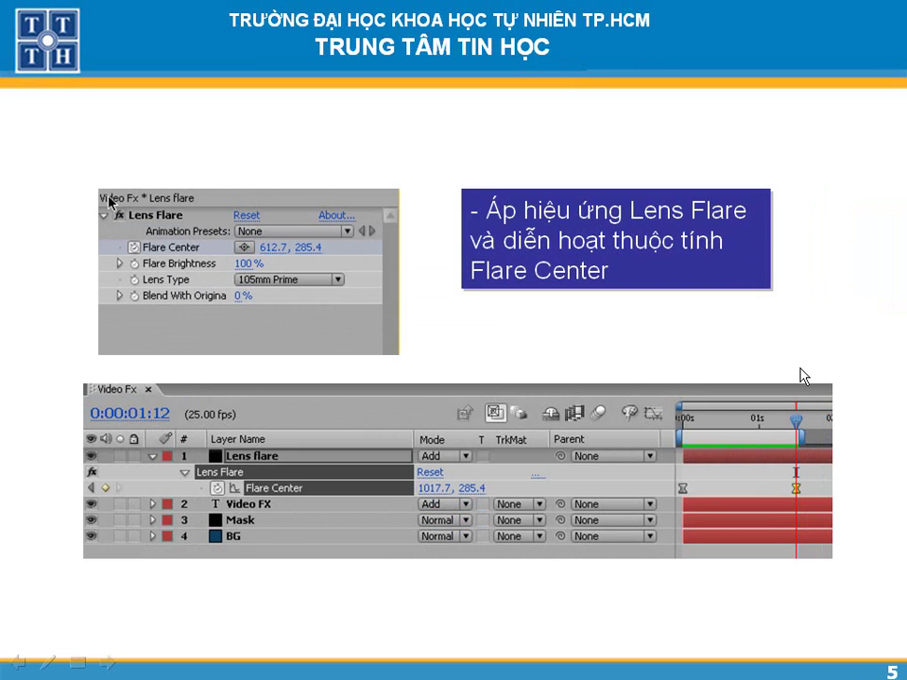
Switch to After Effects and import the VideoFx.mov footage from the Bai 6 - Text exercise folder
click(831, 337)
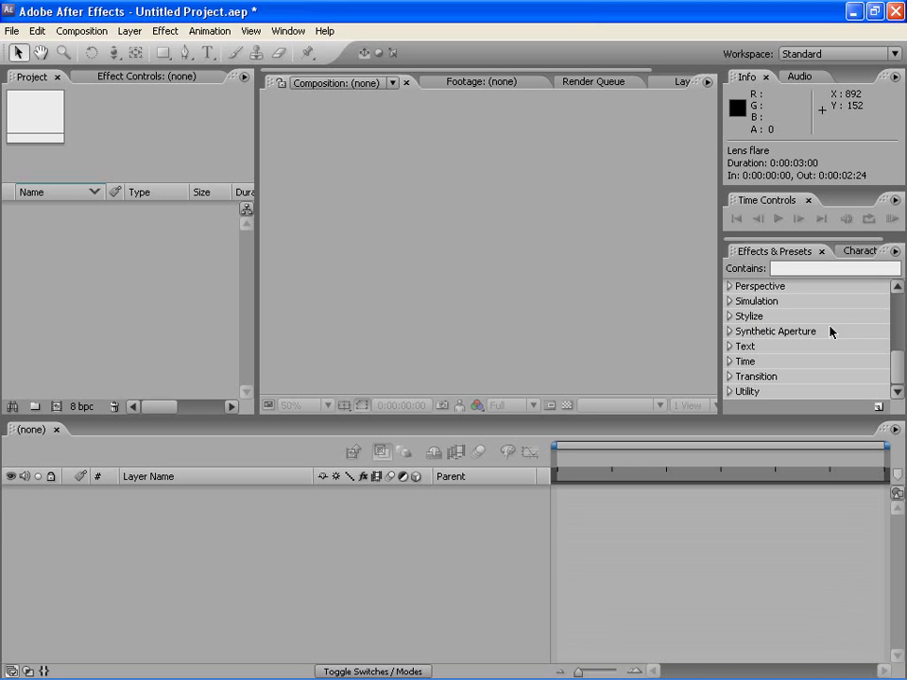
double_click(198, 292)
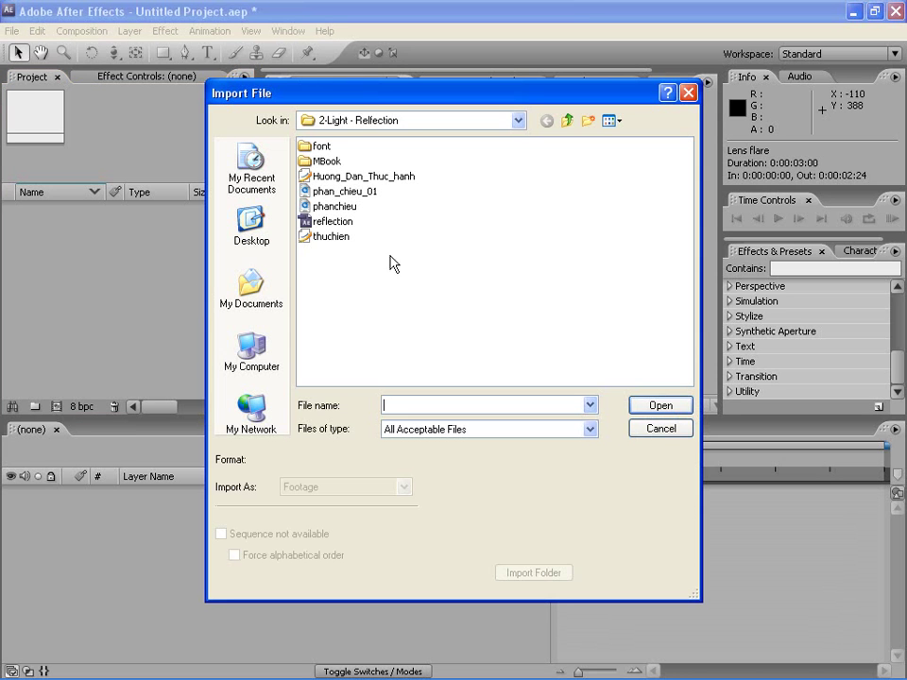
click(567, 120)
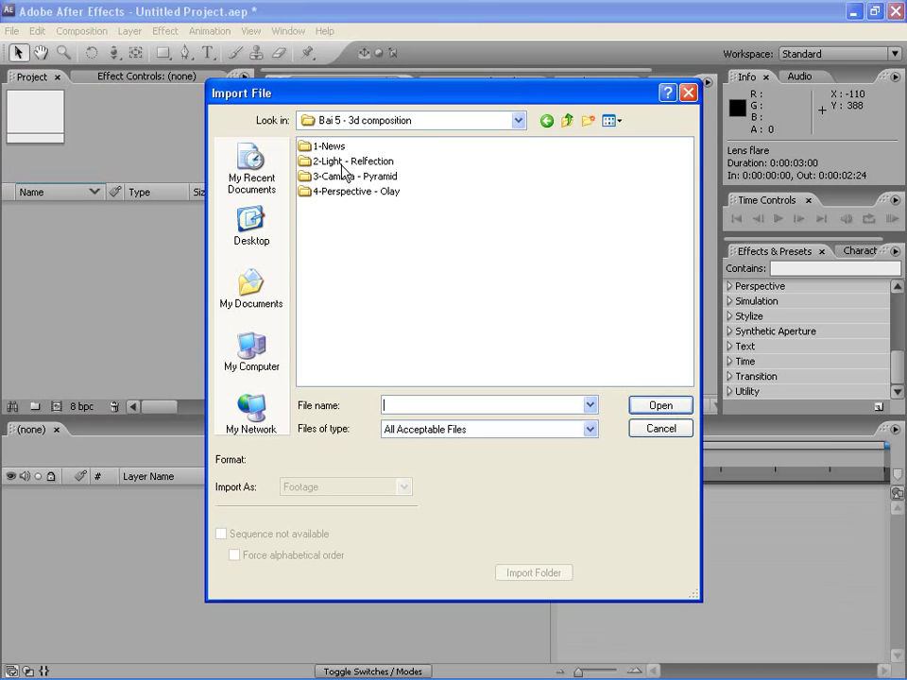
click(567, 120)
double_click(318, 202)
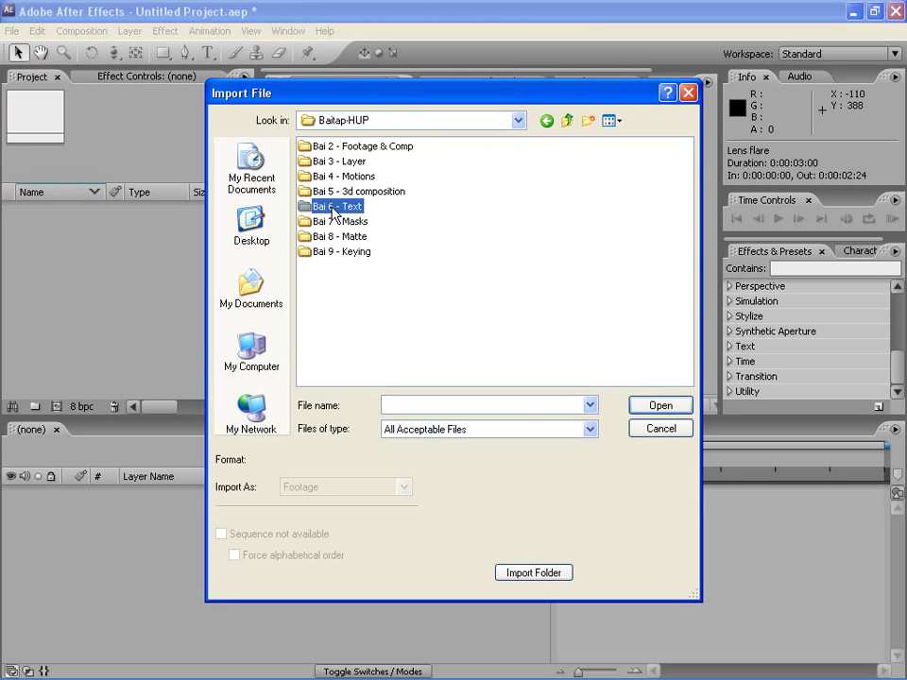
click(342, 148)
double_click(342, 148)
double_click(330, 190)
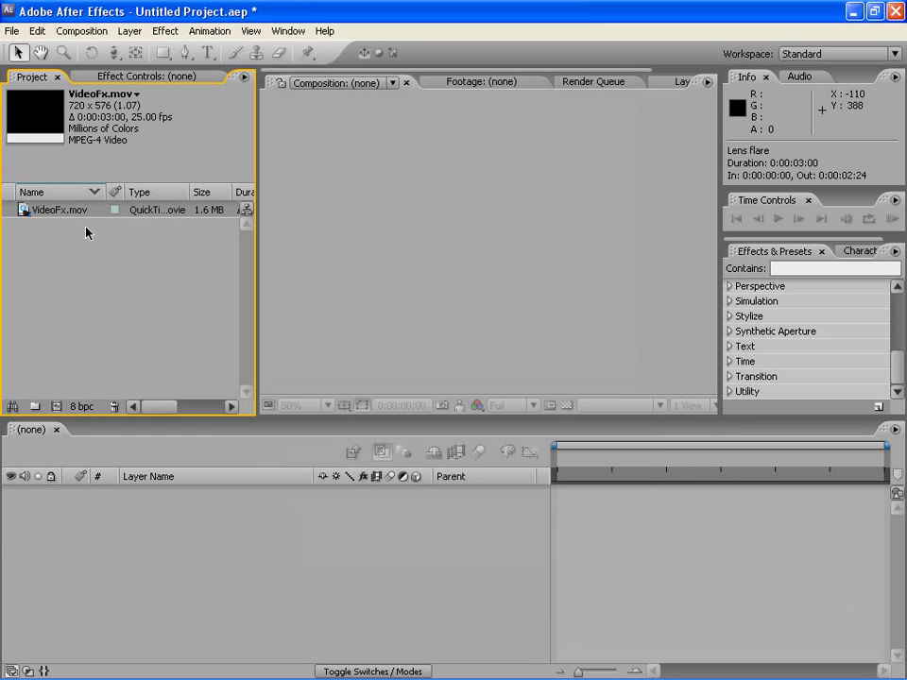
Preview the imported VideoFx.mov by scrubbing through the first part of its text animation, and close the preview
double_click(75, 210)
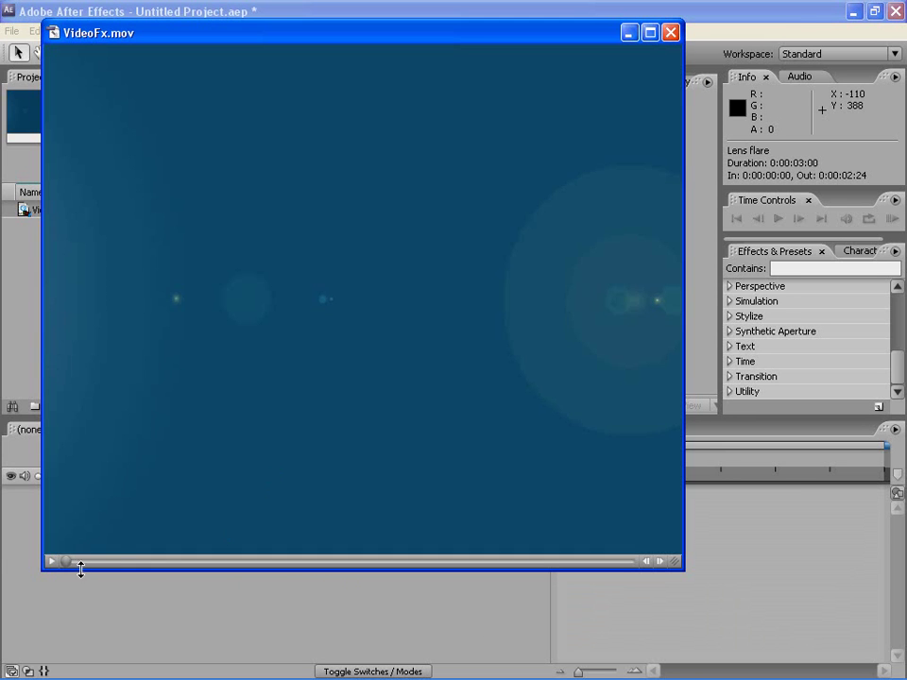
drag(64, 561, 257, 558)
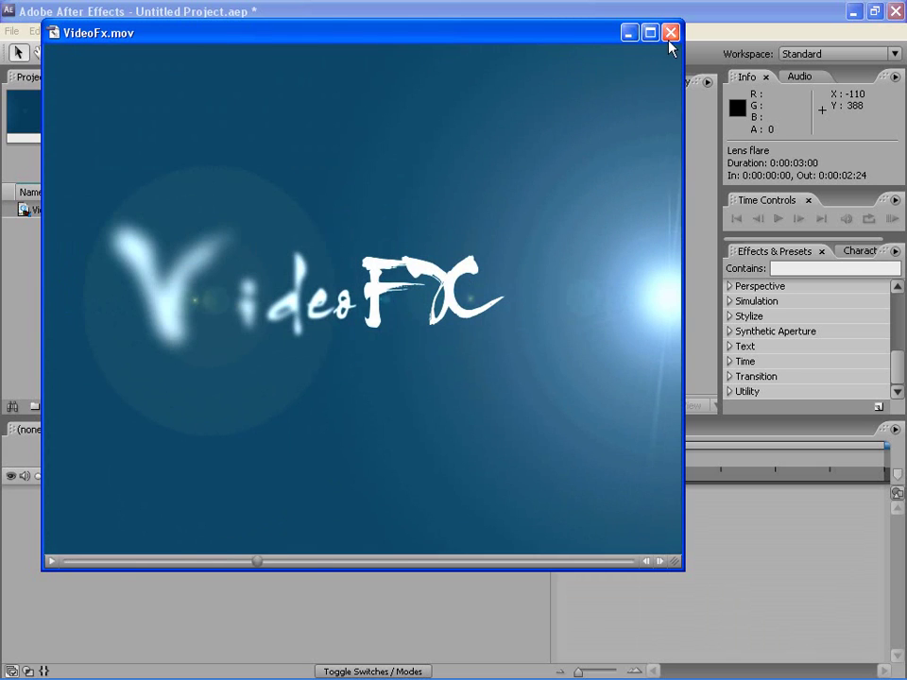
click(670, 32)
click(620, 541)
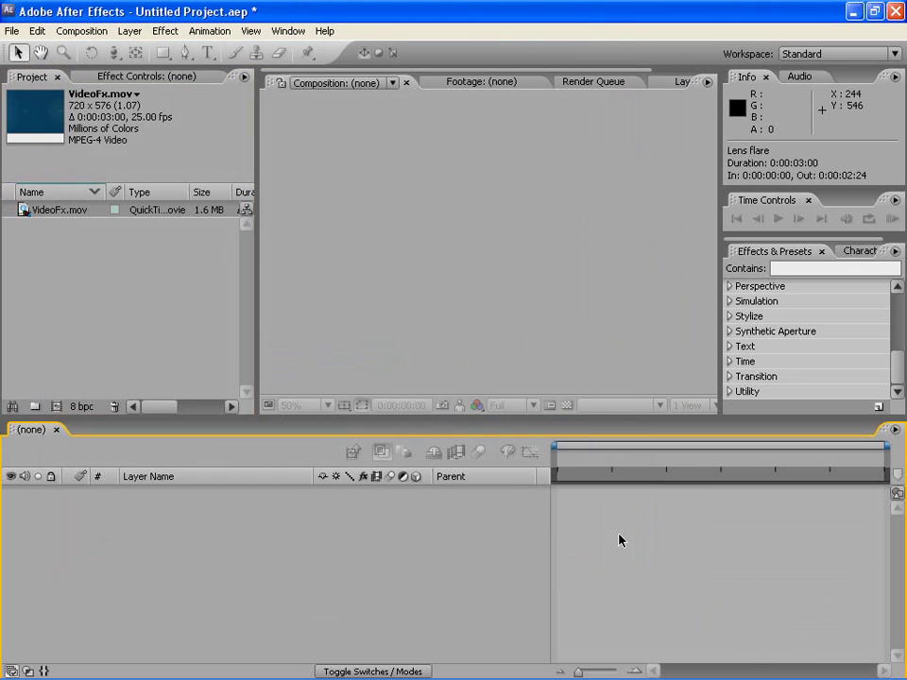
Create a composition named VideoFX using the PAL D1/DV preset
click(54, 406)
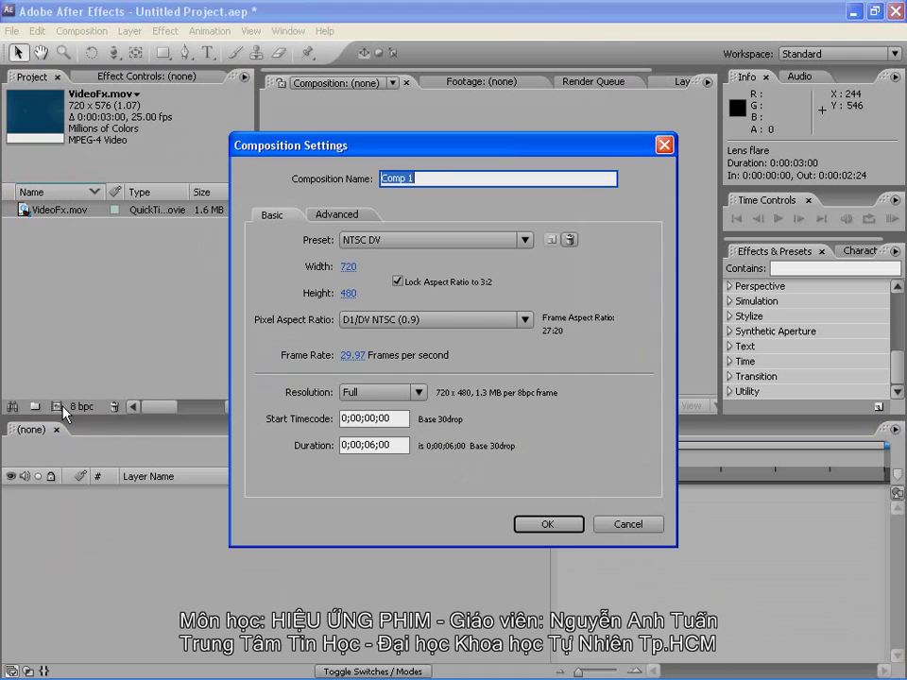
click(374, 239)
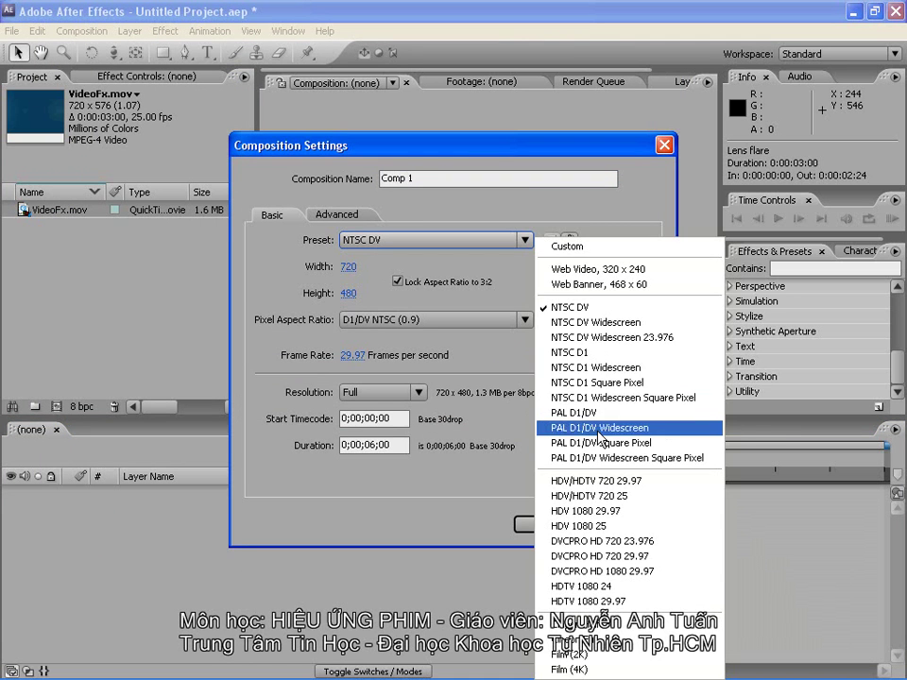
click(581, 415)
drag(431, 179, 203, 147)
text(VideoFX)
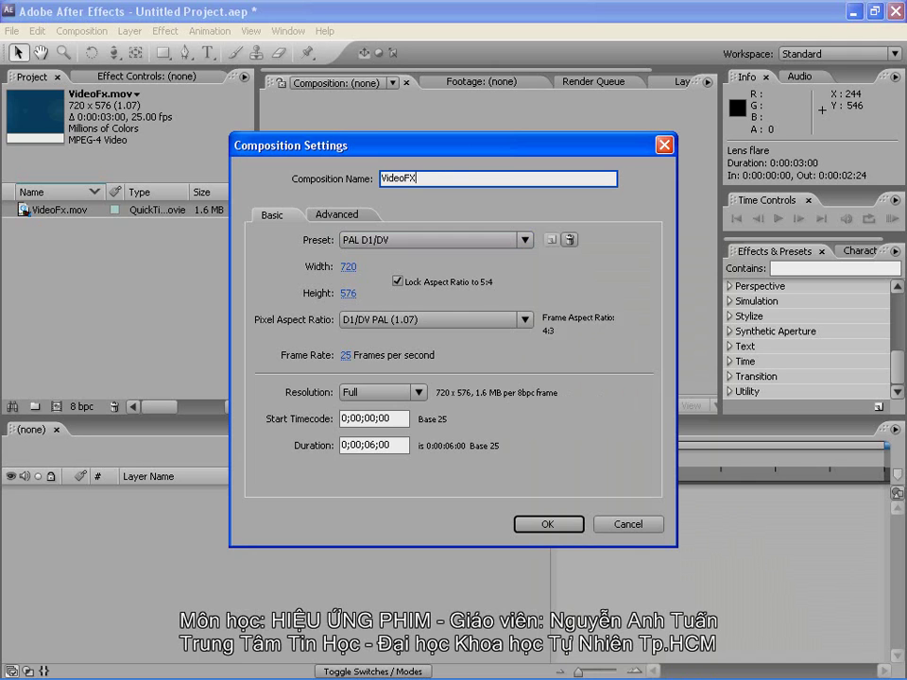
key(Return)
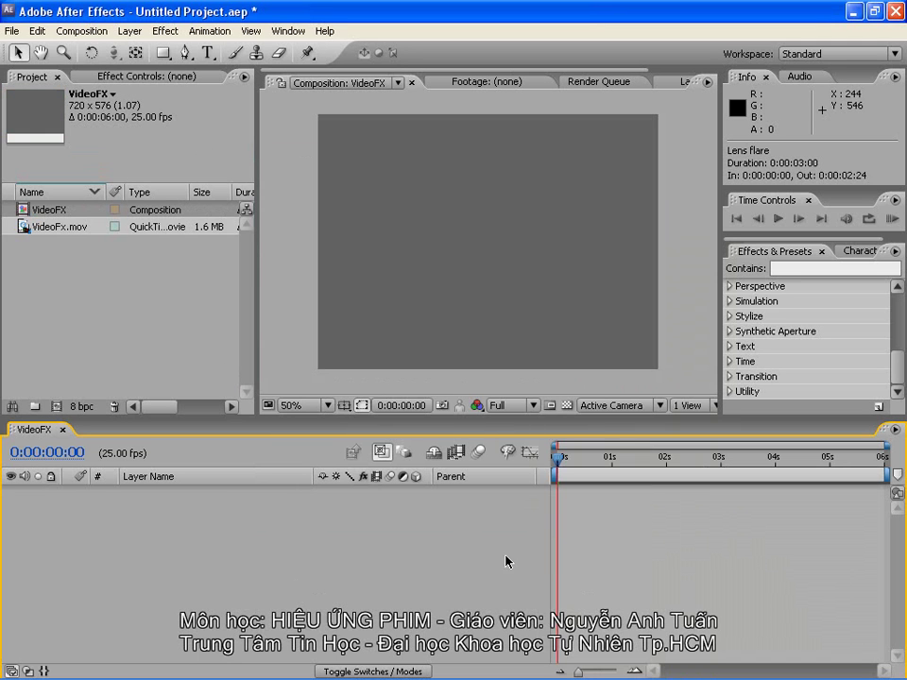
Add a comp-sized solid layer as the background in dark blue, hex colour 0A3E5E
click(129, 30)
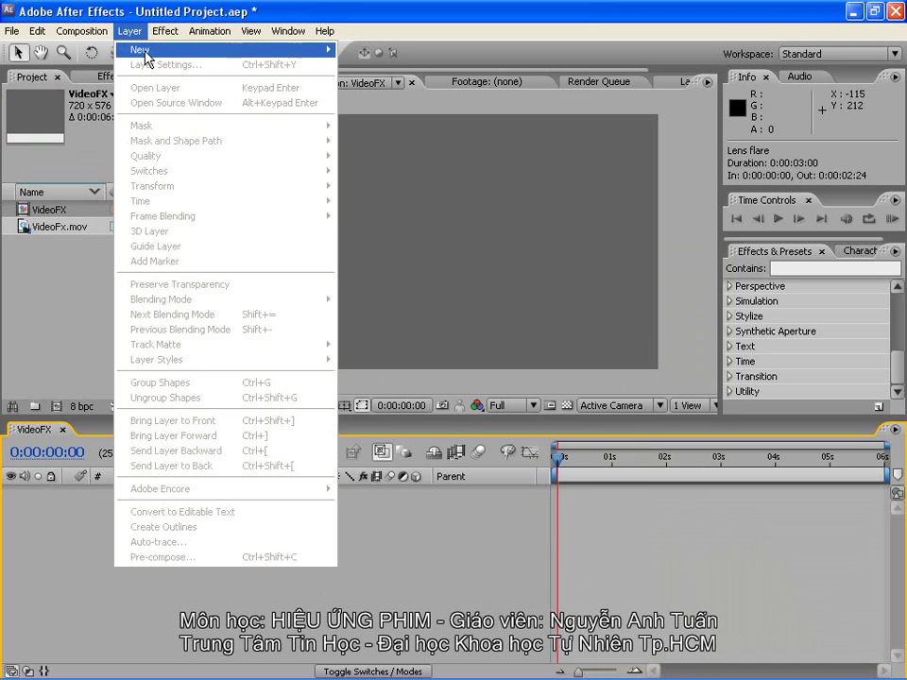
mouse_move(142, 49)
click(393, 68)
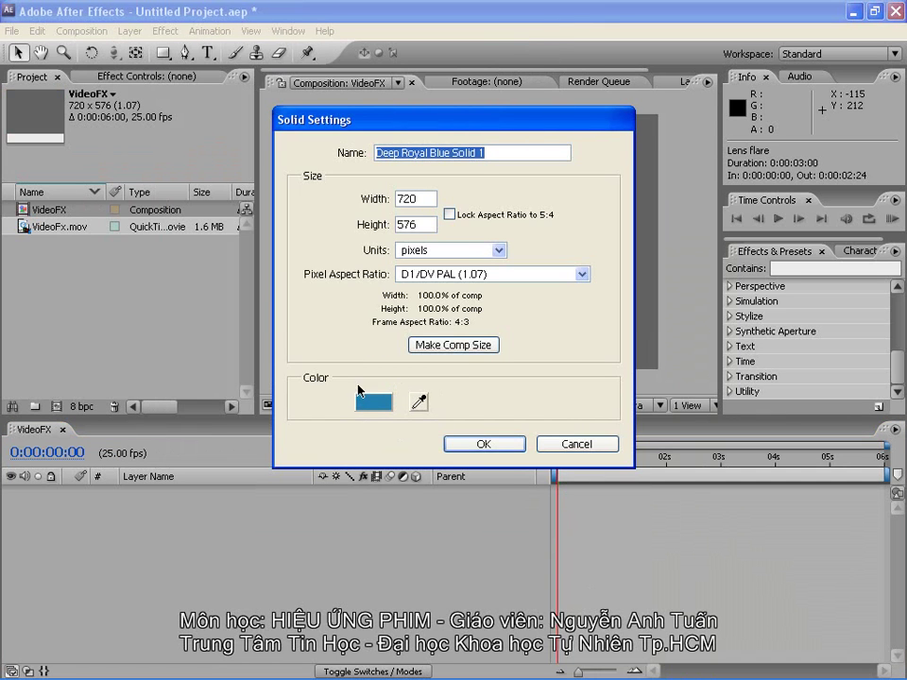
click(373, 401)
drag(512, 450, 548, 450)
text(0A)
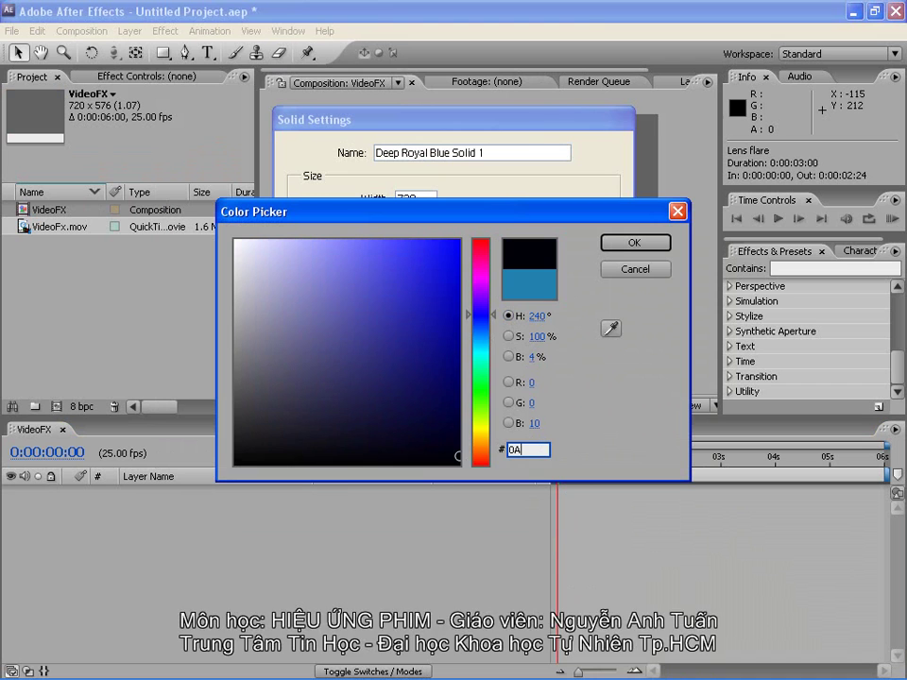
text(3E5E)
click(643, 246)
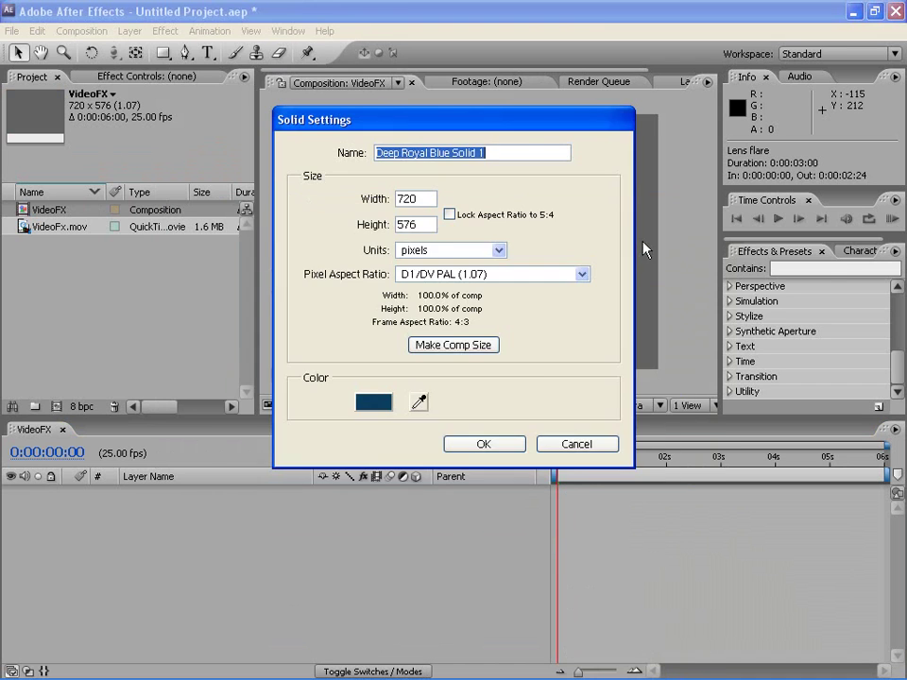
click(430, 346)
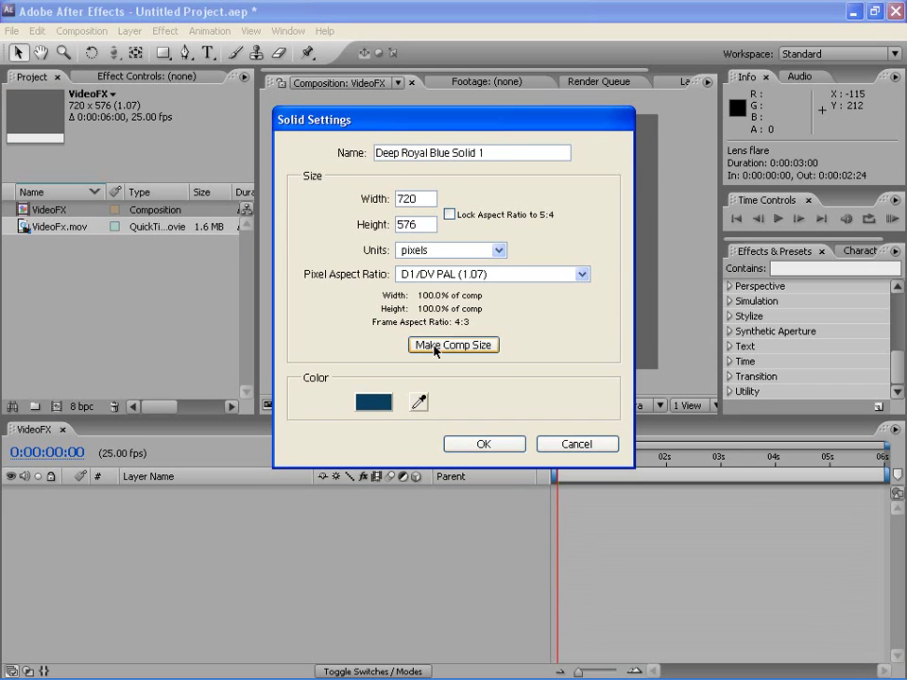
click(484, 445)
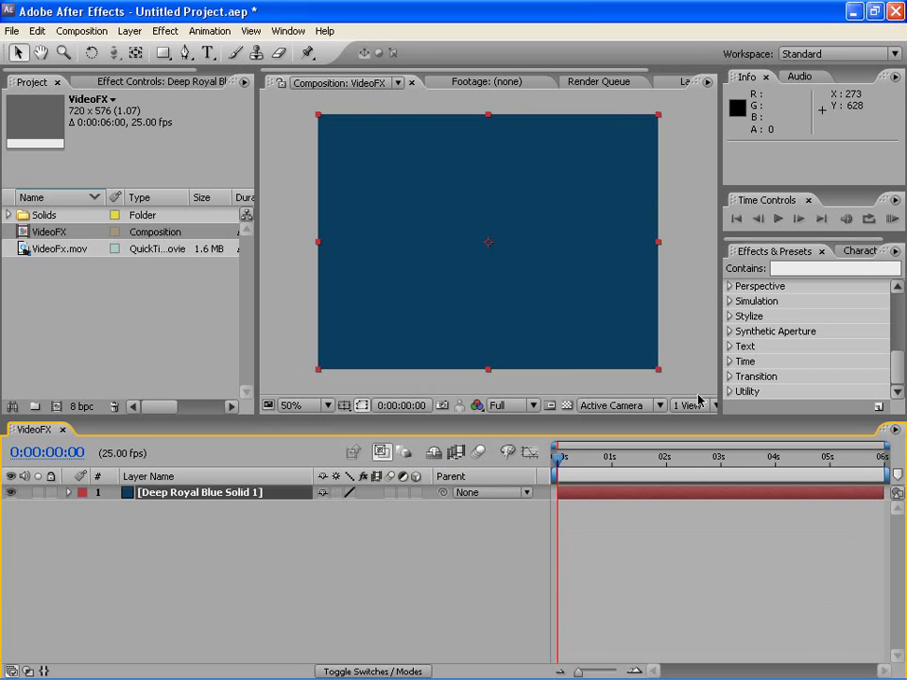
Add a text layer reading "Video FX" near the middle of the composition
click(206, 53)
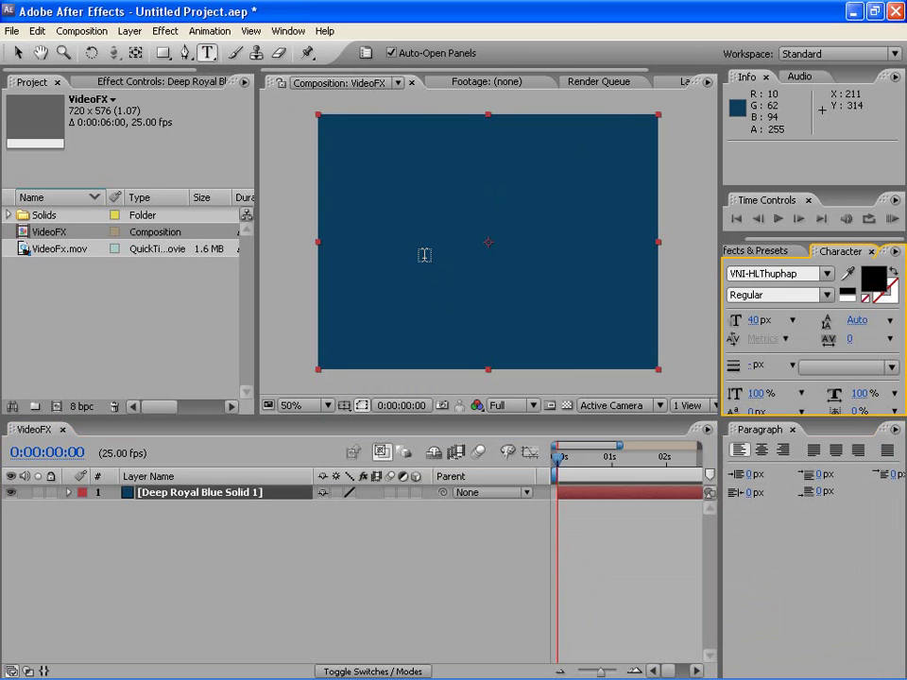
click(395, 263)
text(vc)
key(BackSpace)
key(BackSpace)
text(Video)
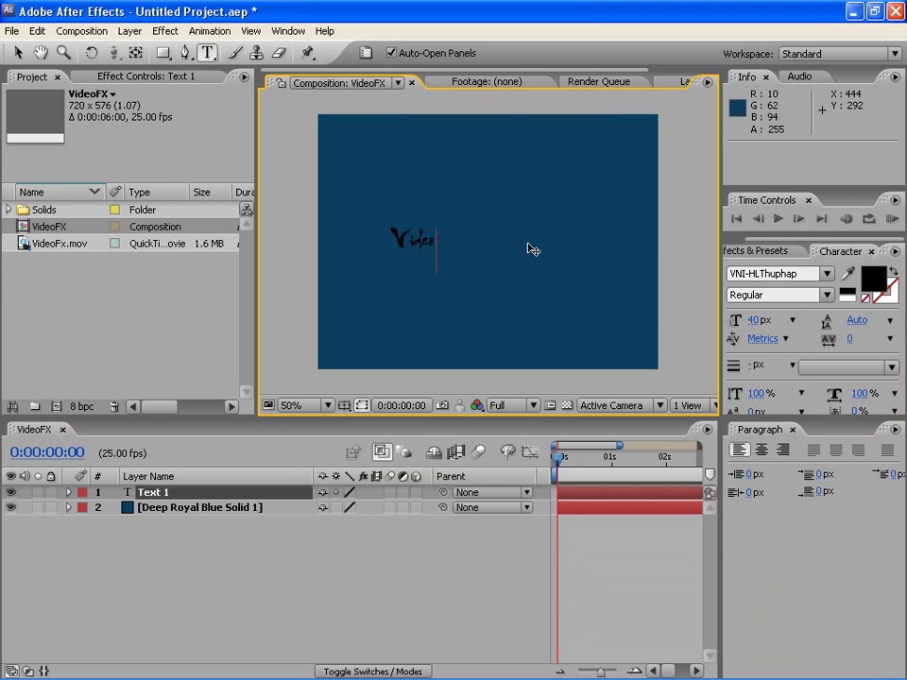
text(FX)
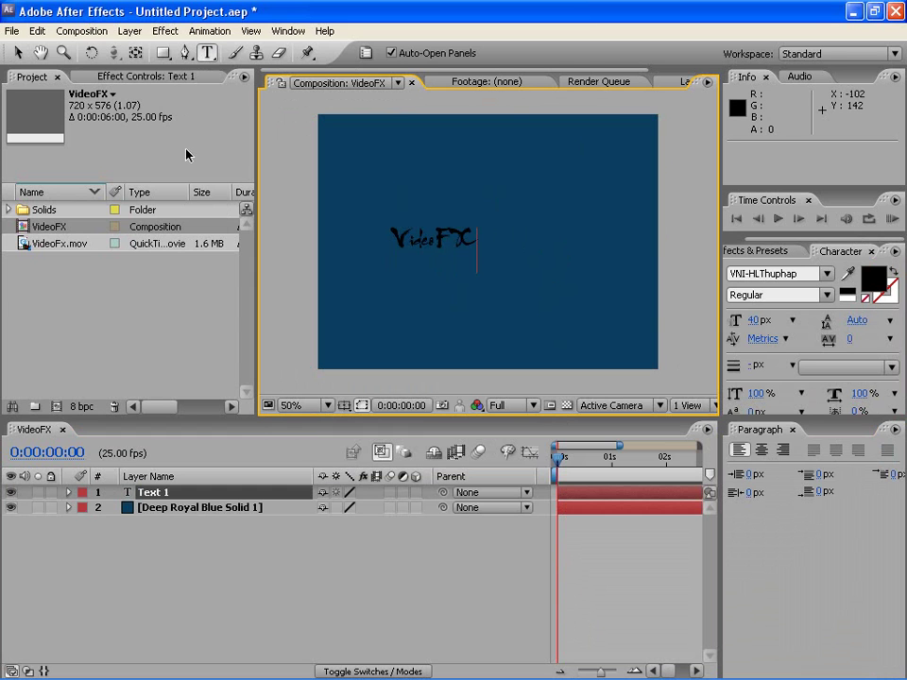
click(17, 53)
Set the fill colour of the Video FX text to white
click(874, 278)
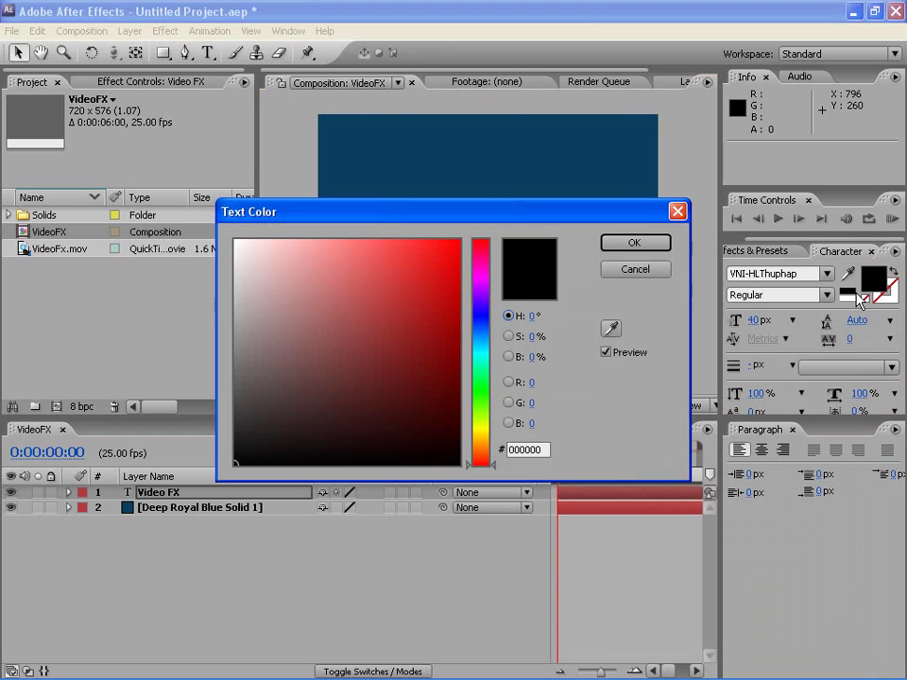
drag(233, 281, 365, 234)
click(634, 243)
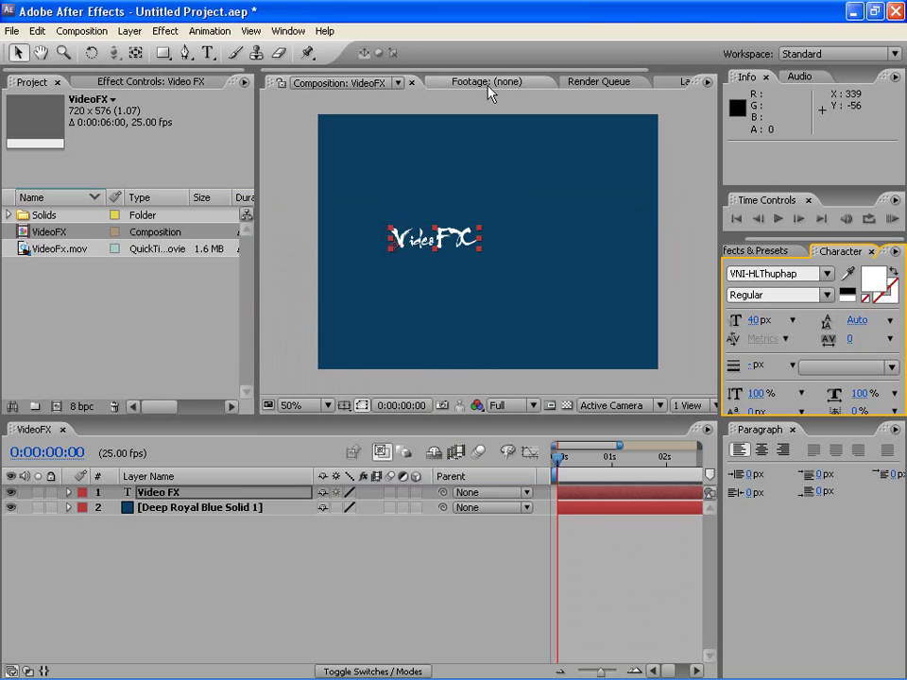
Using the VideoFx.mov footage as reference, scale the text to about 232% by 209% and move it to about 166.9, 314.0
double_click(55, 250)
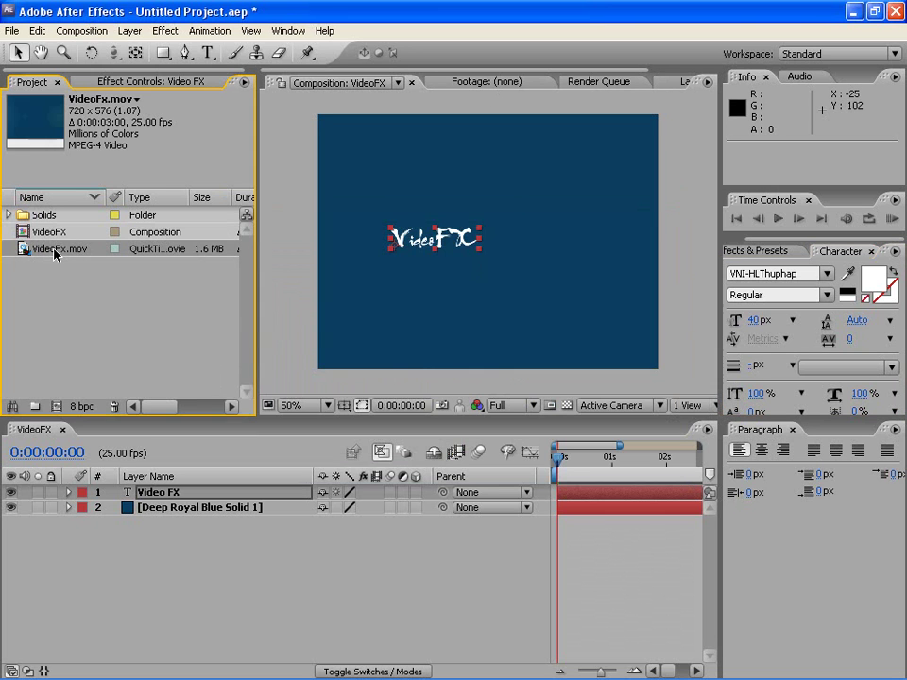
drag(264, 373, 450, 368)
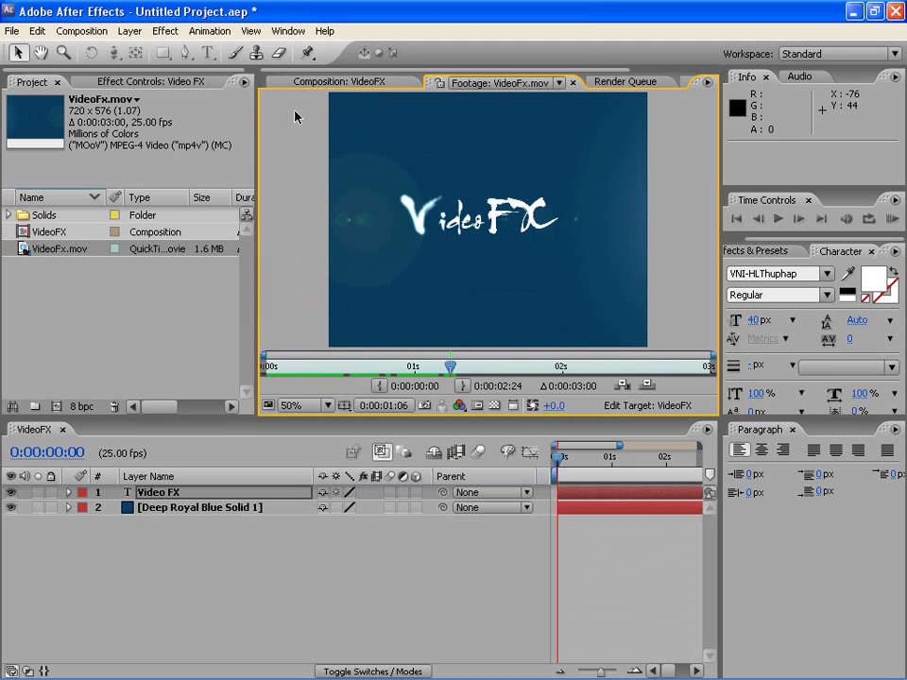
click(331, 82)
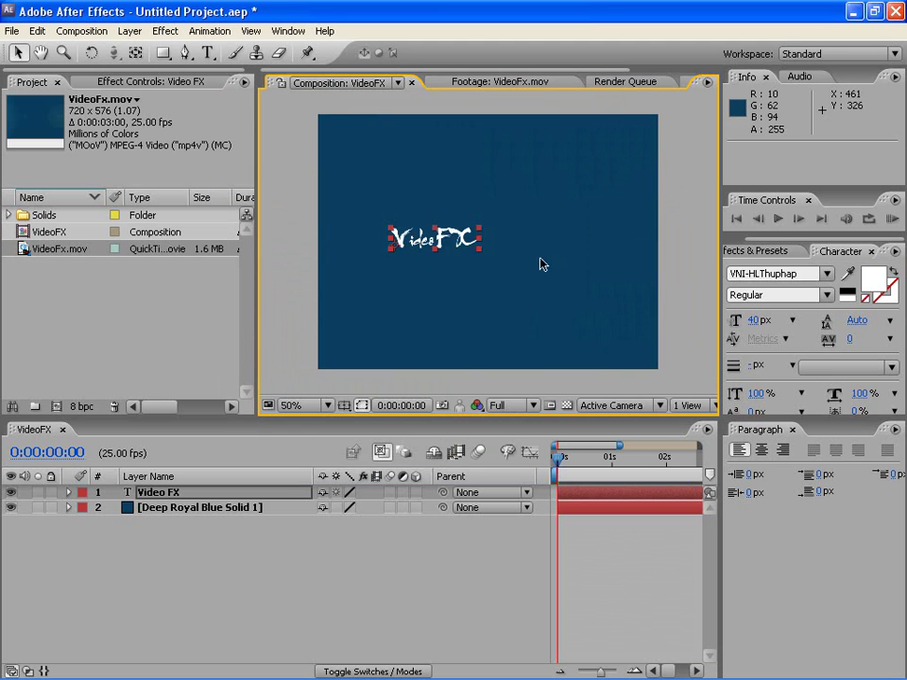
drag(479, 229, 590, 216)
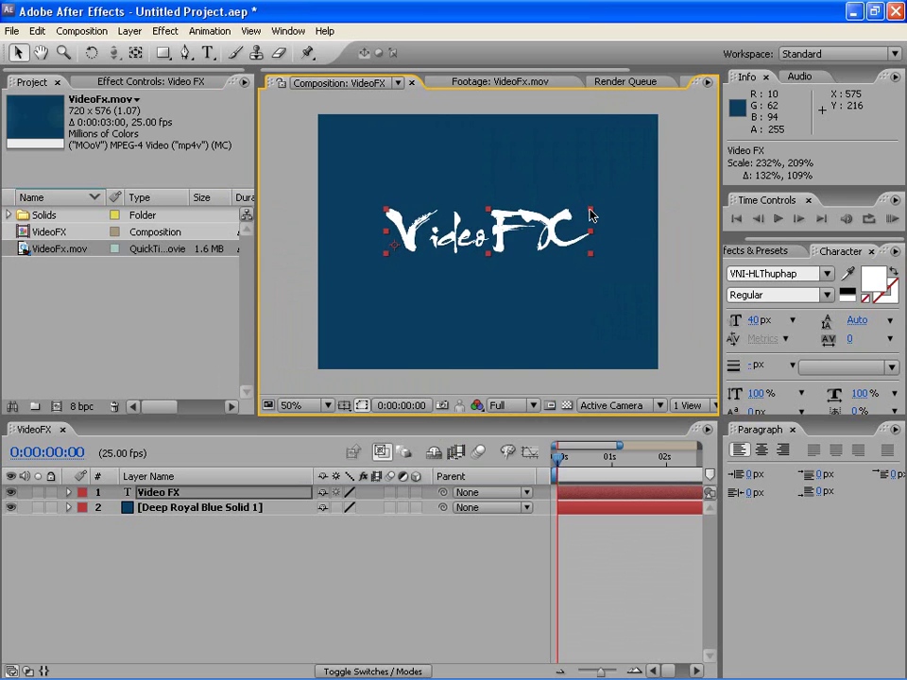
drag(516, 236, 519, 246)
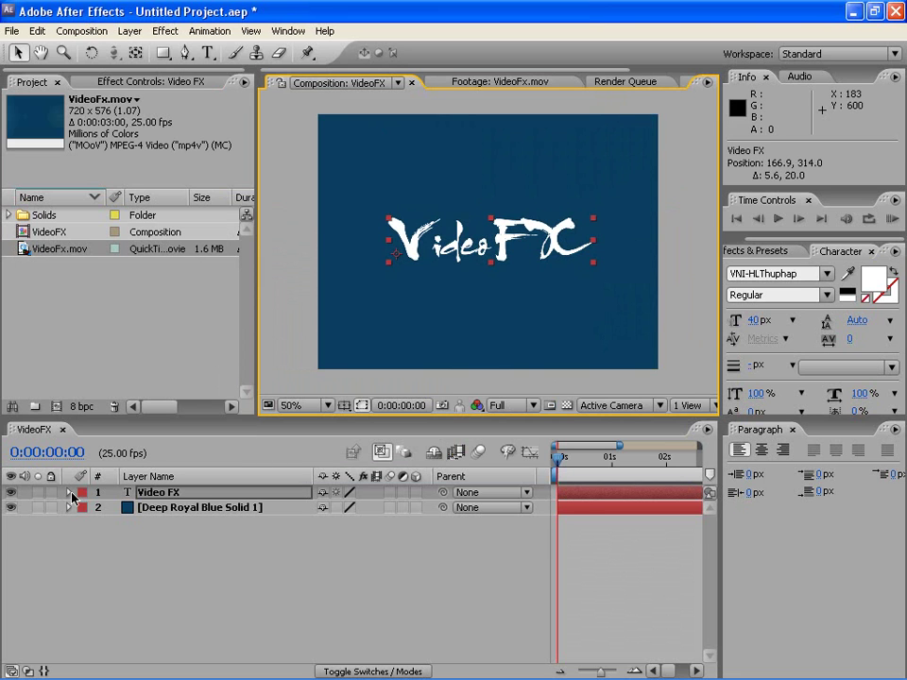
Set the Video FX text layer's Anchor Point Grouping to Line, undo a stray value change, and collapse its properties
click(69, 492)
click(83, 522)
click(83, 522)
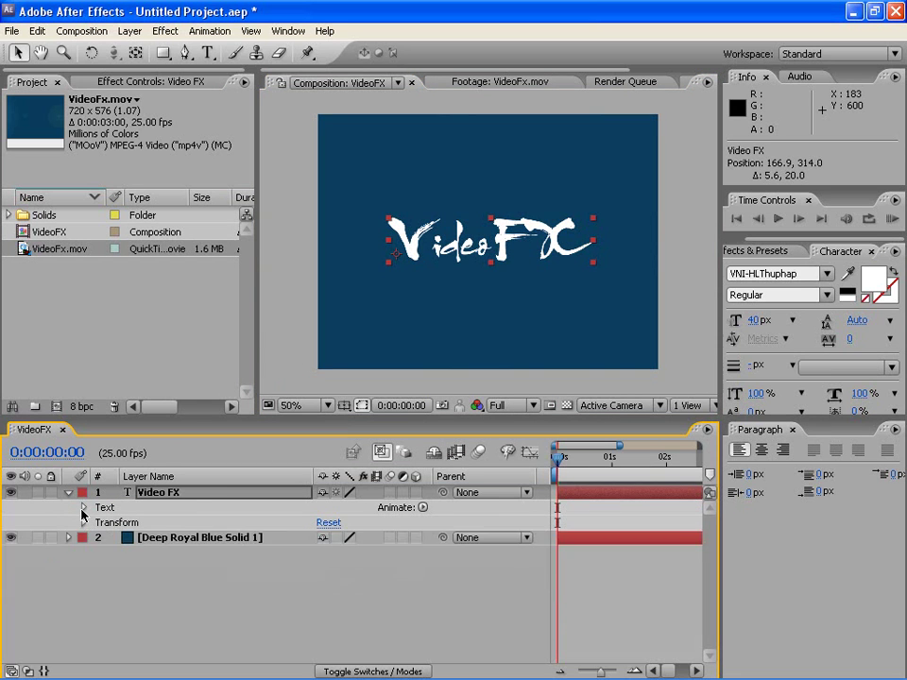
click(83, 509)
click(99, 552)
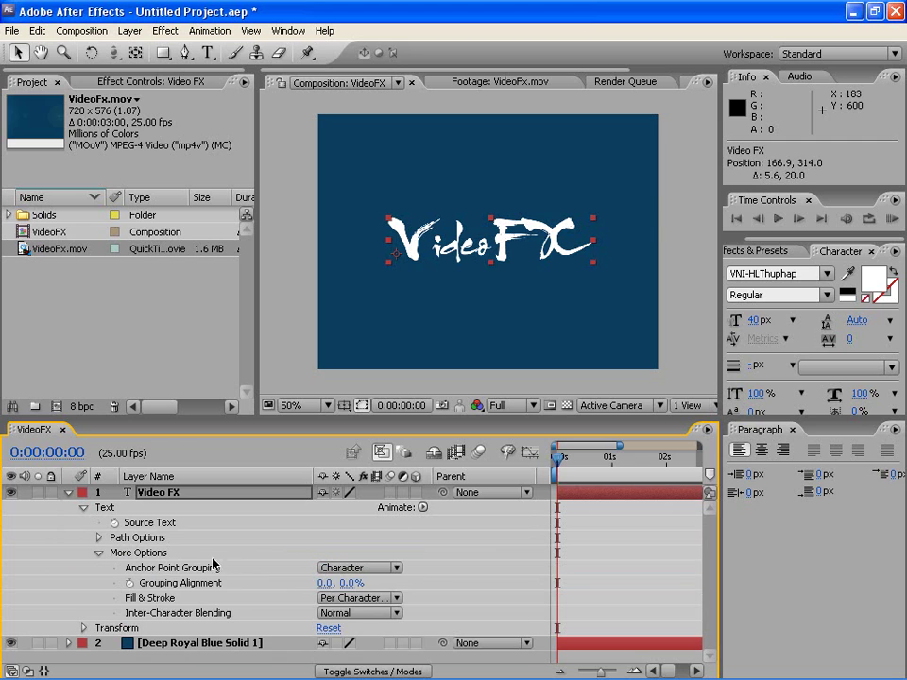
click(340, 571)
click(342, 599)
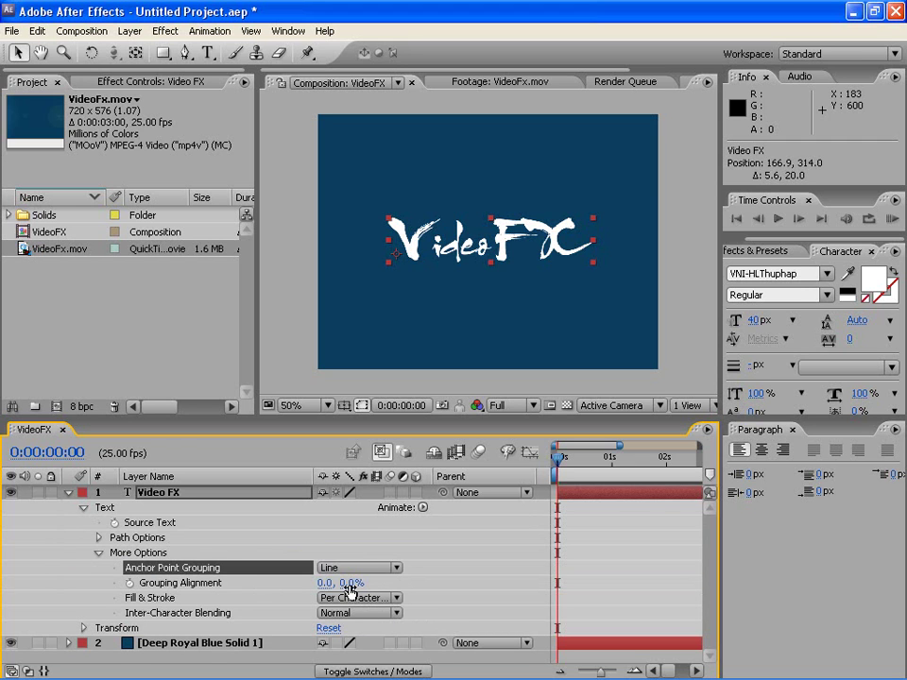
drag(351, 588, 353, 584)
key(ctrl+z)
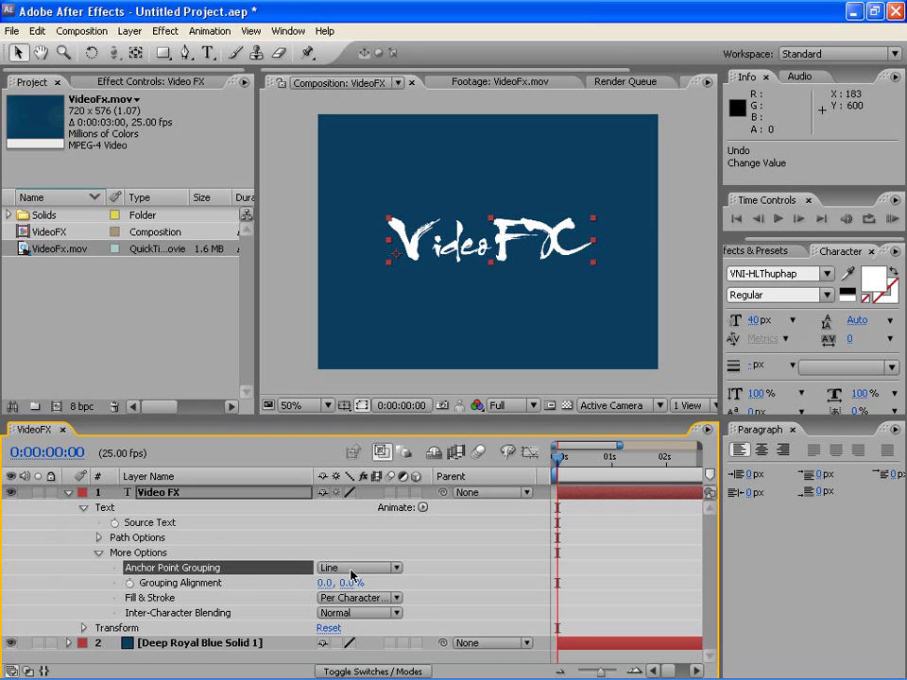
click(98, 556)
click(68, 492)
key(grave)
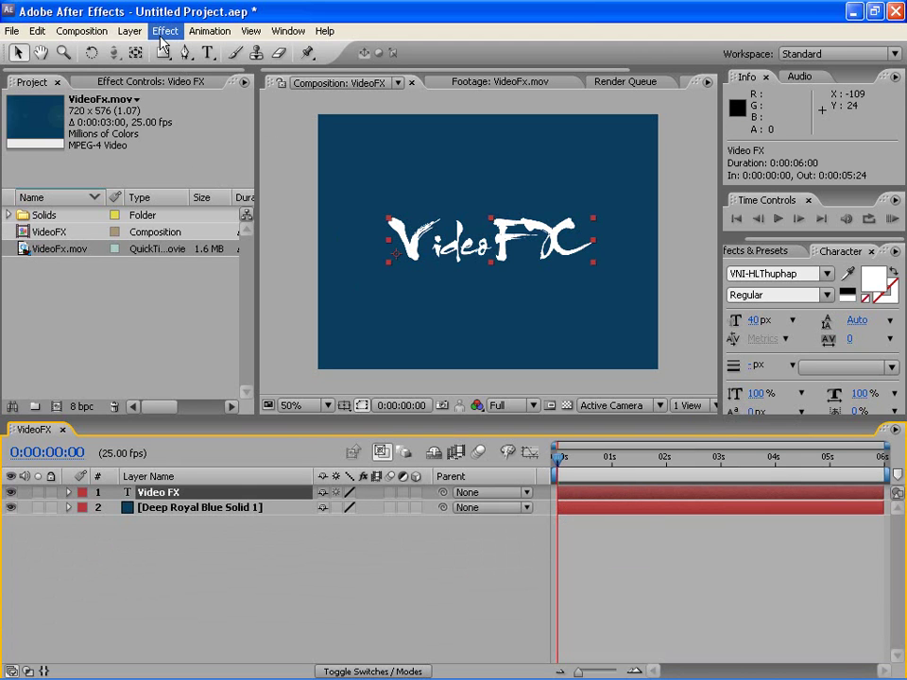
Add a Scale text animator to the Video FX layer
click(213, 32)
mouse_move(310, 202)
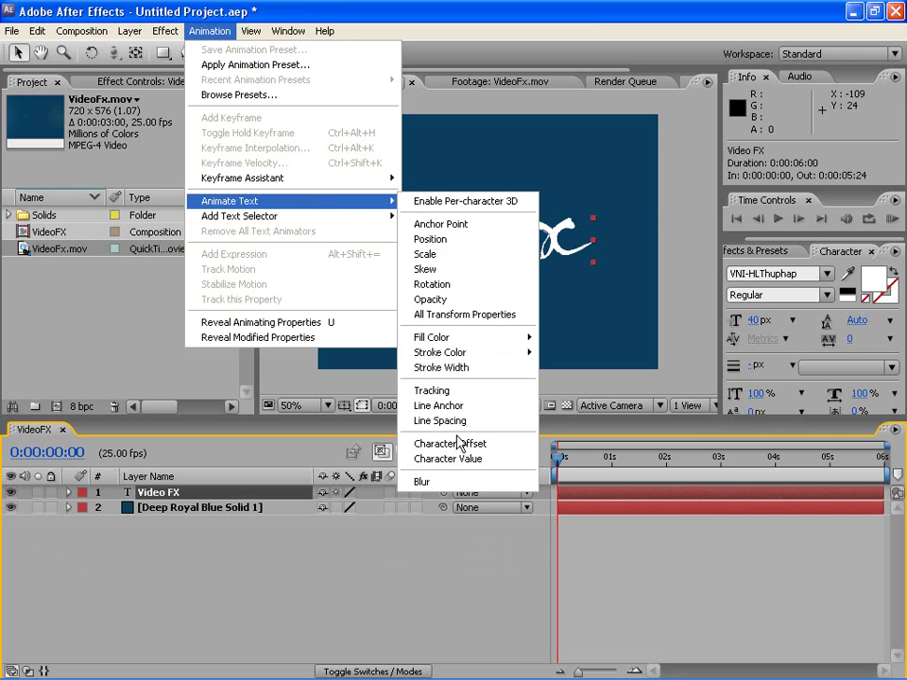
click(435, 253)
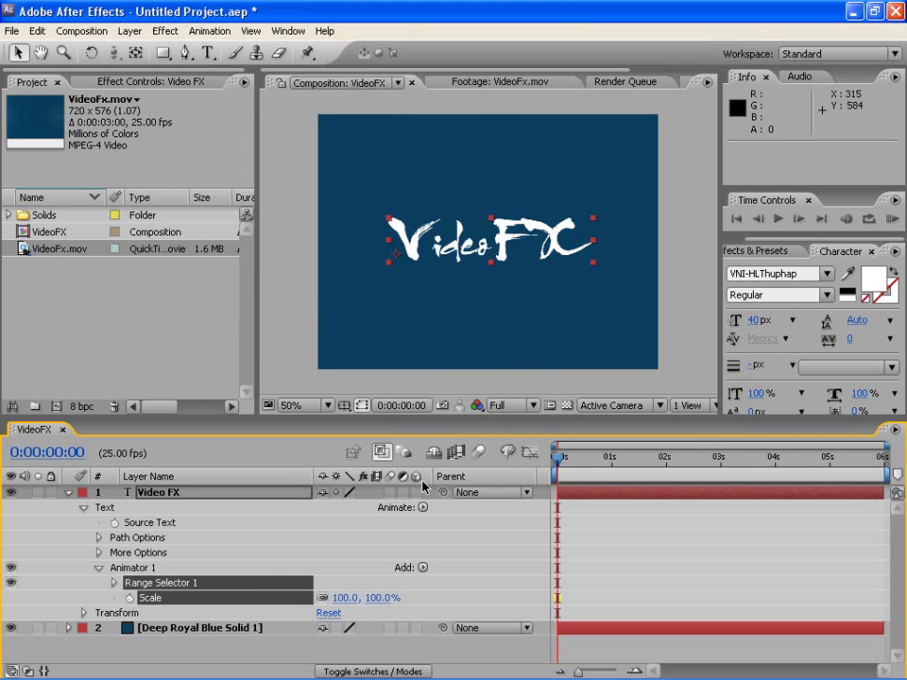
Set the Scale value of the Video FX text's Animator 1 to 300%
drag(381, 606, 430, 606)
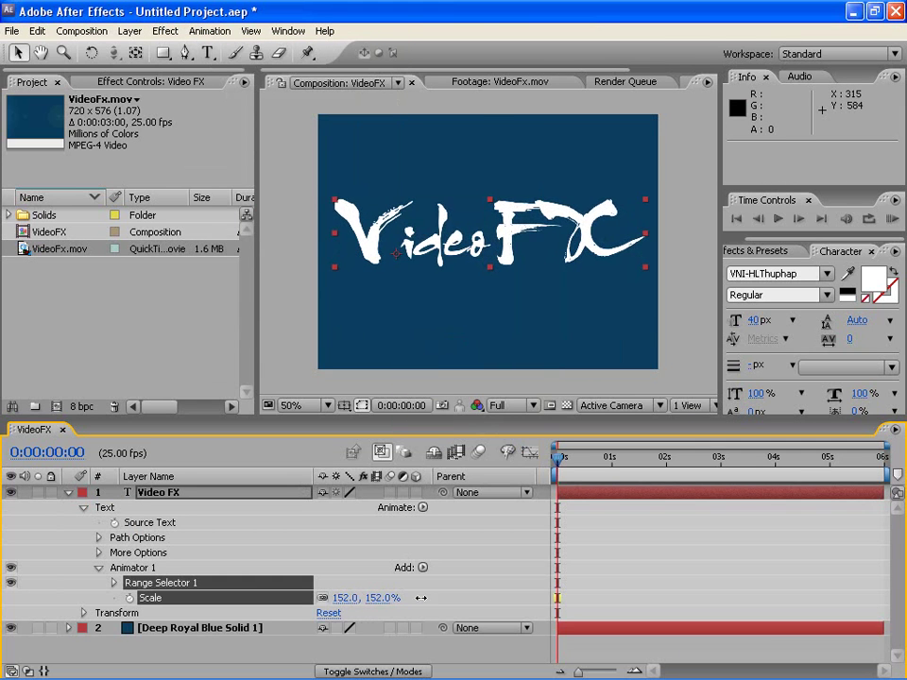
click(381, 601)
text(300)
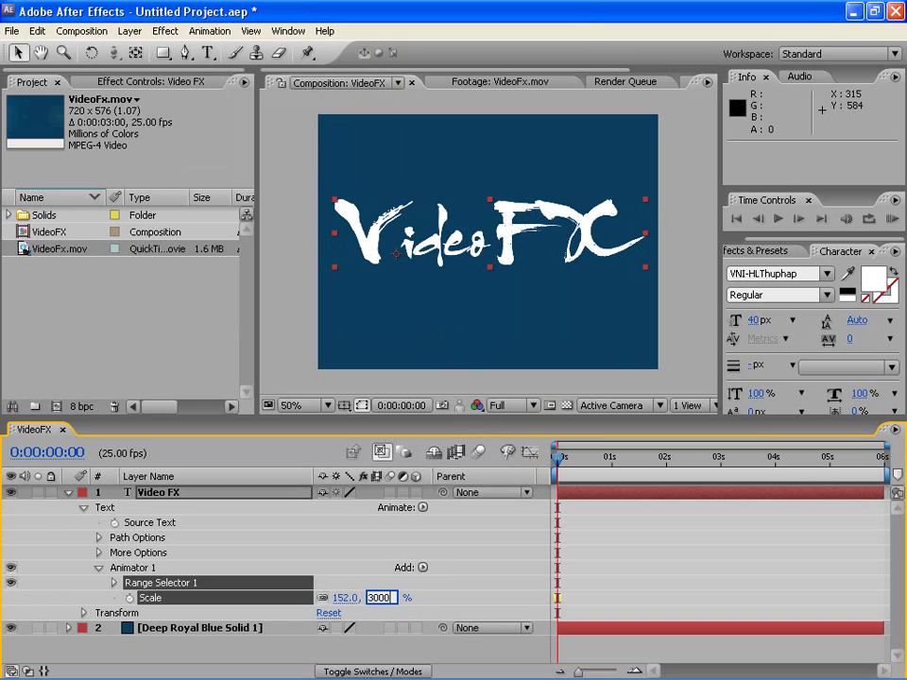
key(Return)
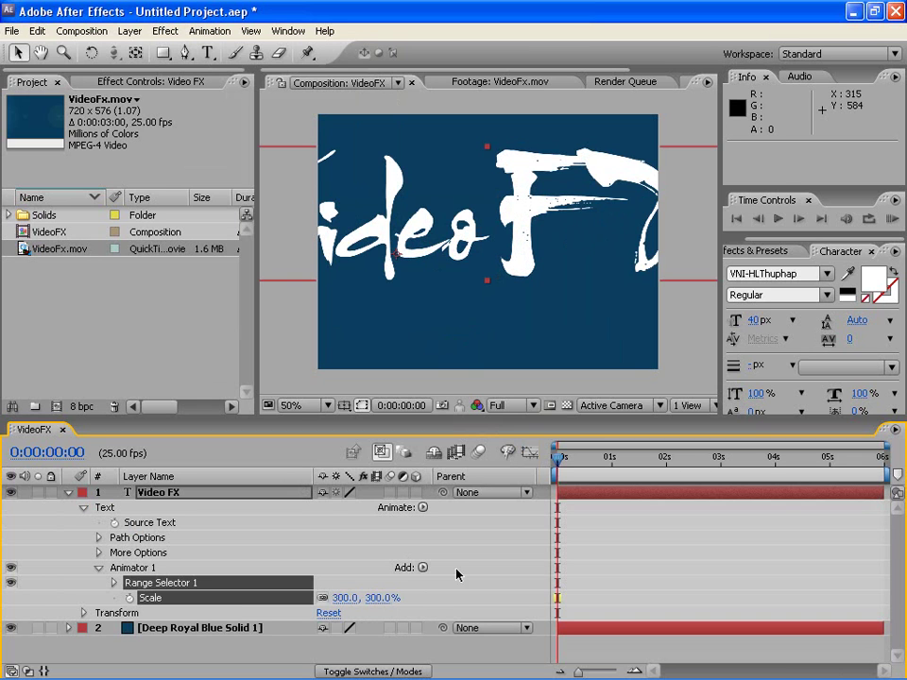
Set the text layer's Grouping Alignment to about -22%, -52%
click(99, 557)
drag(358, 583, 298, 579)
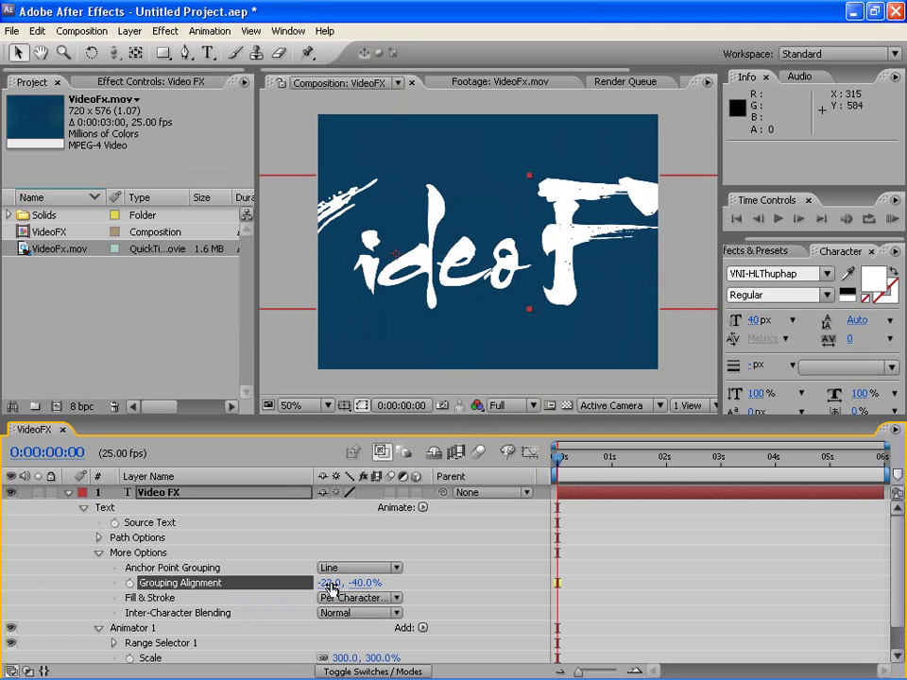
drag(363, 583, 354, 583)
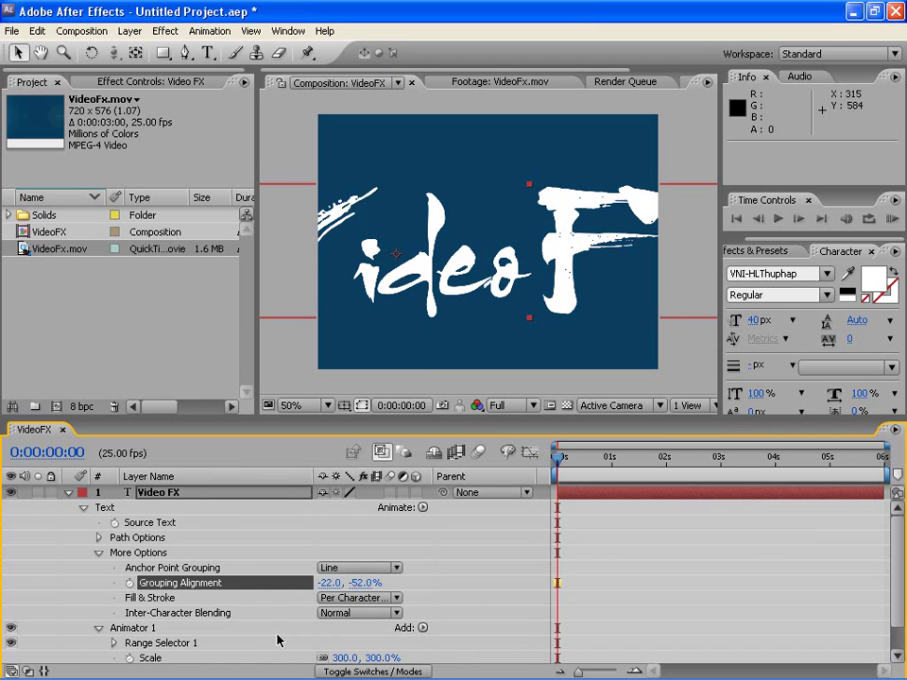
Expand Range Selector 1, set its Offset to 100%, and collapse the text's More Options group
scroll(170, 576, down, 1)
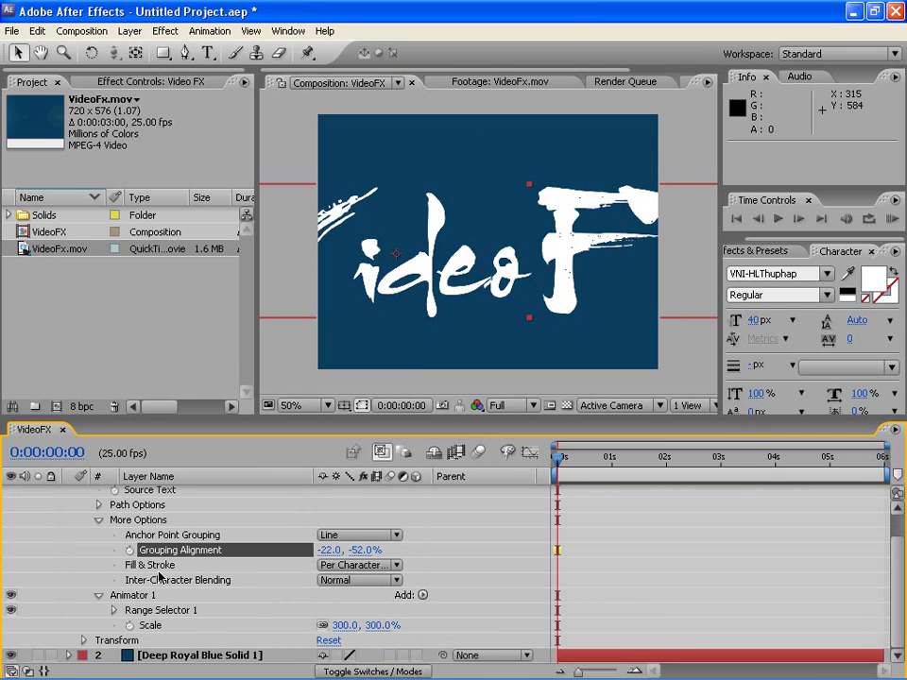
click(113, 610)
mouse_move(328, 643)
mouse_down()
mouse_move(415, 641)
mouse_move(290, 619)
mouse_move(468, 618)
mouse_move(300, 615)
mouse_move(377, 611)
mouse_move(330, 633)
mouse_up()
click(331, 640)
text(100)
key(Return)
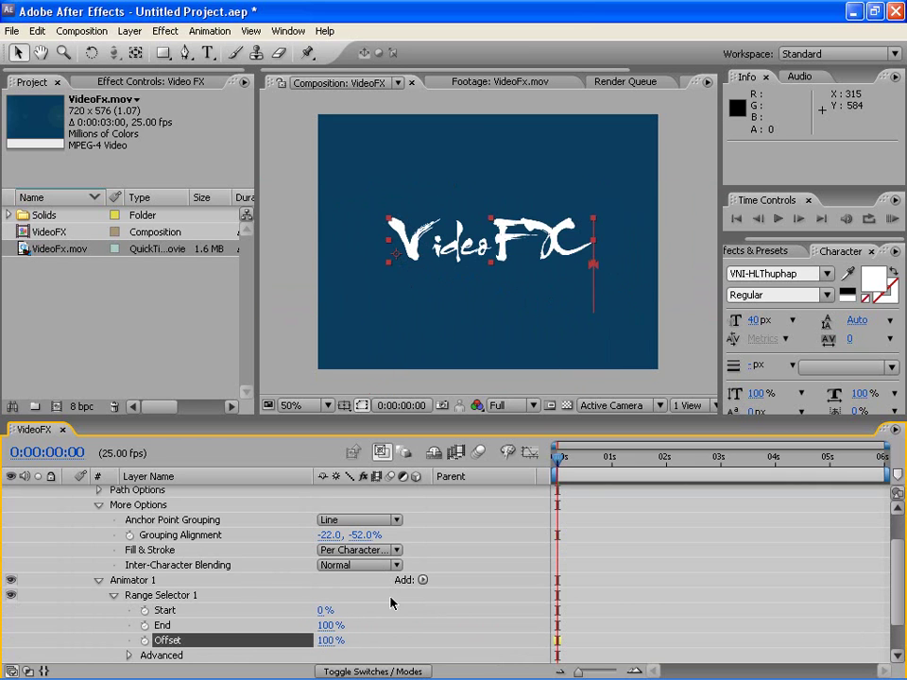
drag(331, 640, 308, 628)
scroll(883, 557, up, 2)
drag(902, 533, 903, 592)
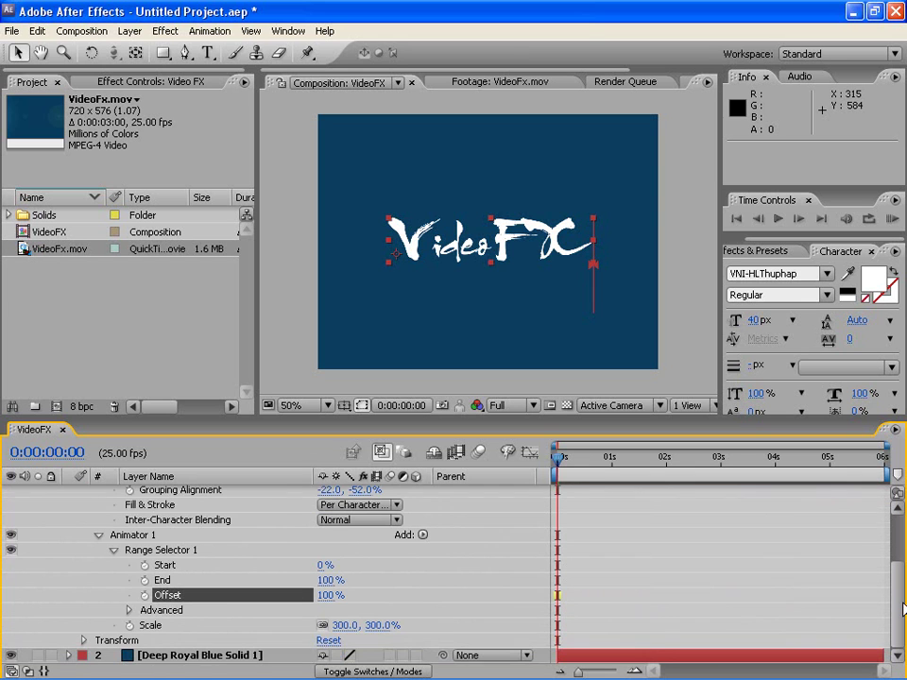
scroll(899, 565, up, 5)
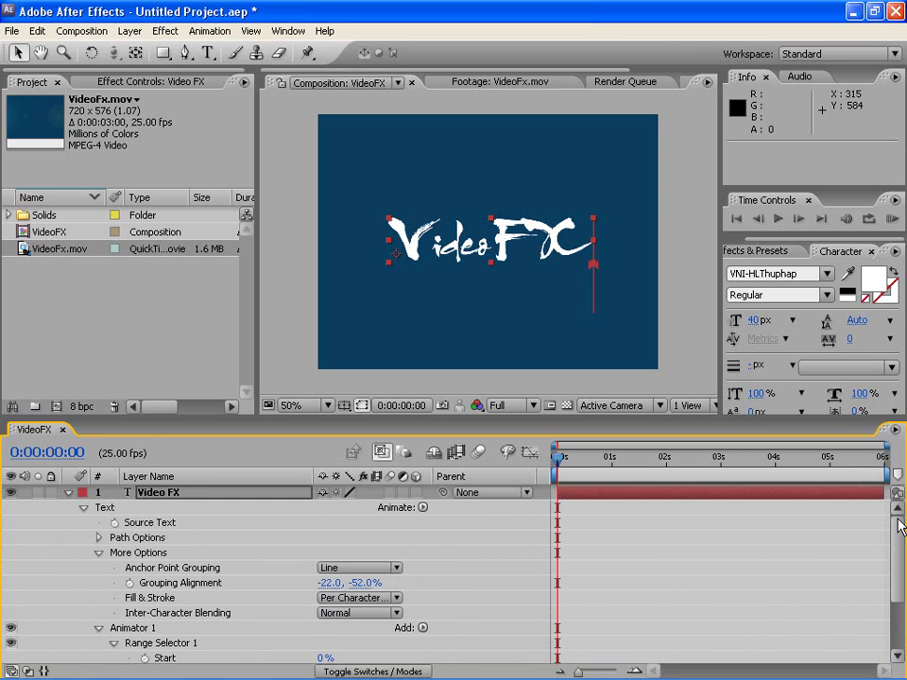
click(97, 555)
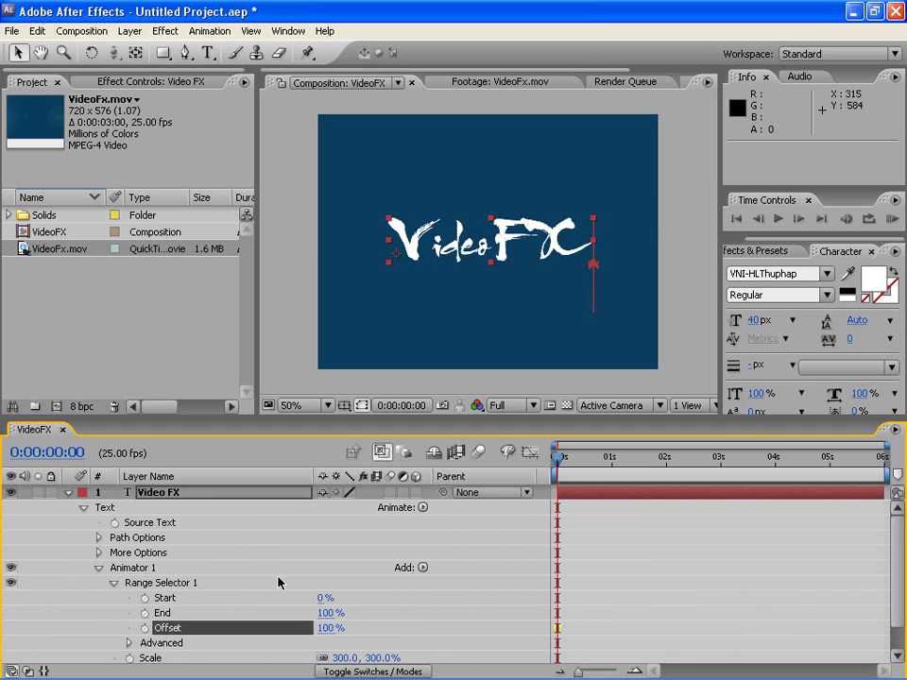
Add a Blur property to Animator 1, raise it to about 189, and set the Range Selector 1 Offset to 0%
click(424, 568)
mouse_move(454, 571)
click(518, 570)
drag(355, 625, 480, 631)
click(330, 580)
text(0)
key(Return)
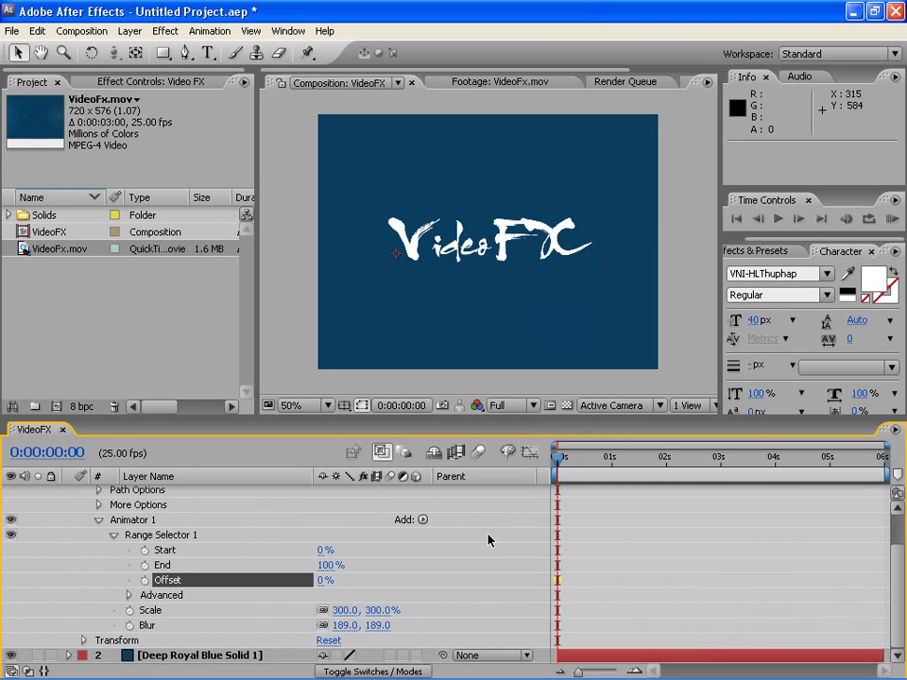
Set the animator's Blur to 100 and return the current time to 0:00:00:00
click(583, 457)
drag(381, 625, 290, 628)
click(370, 626)
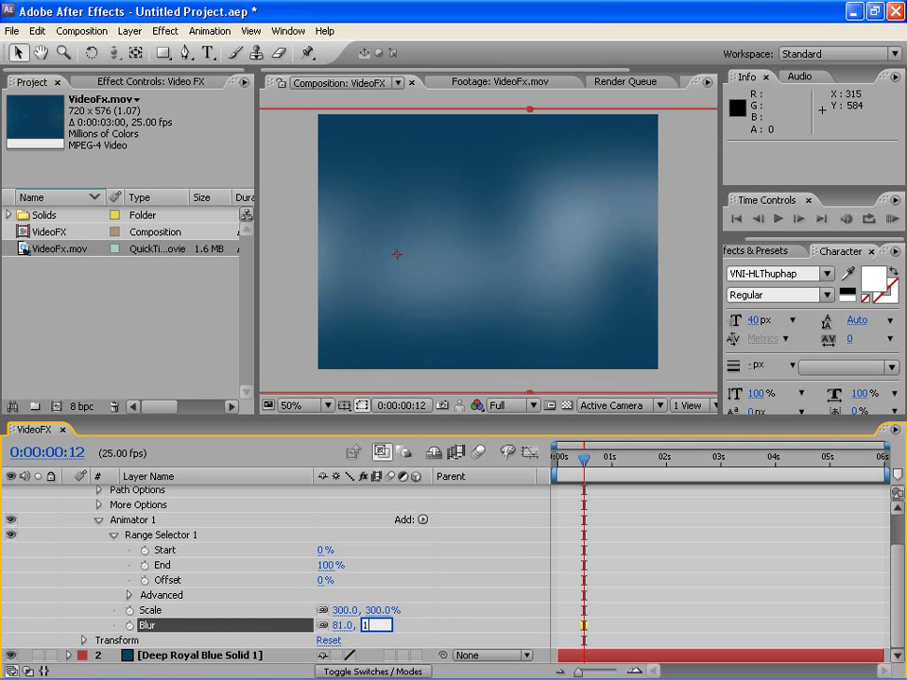
key(Return)
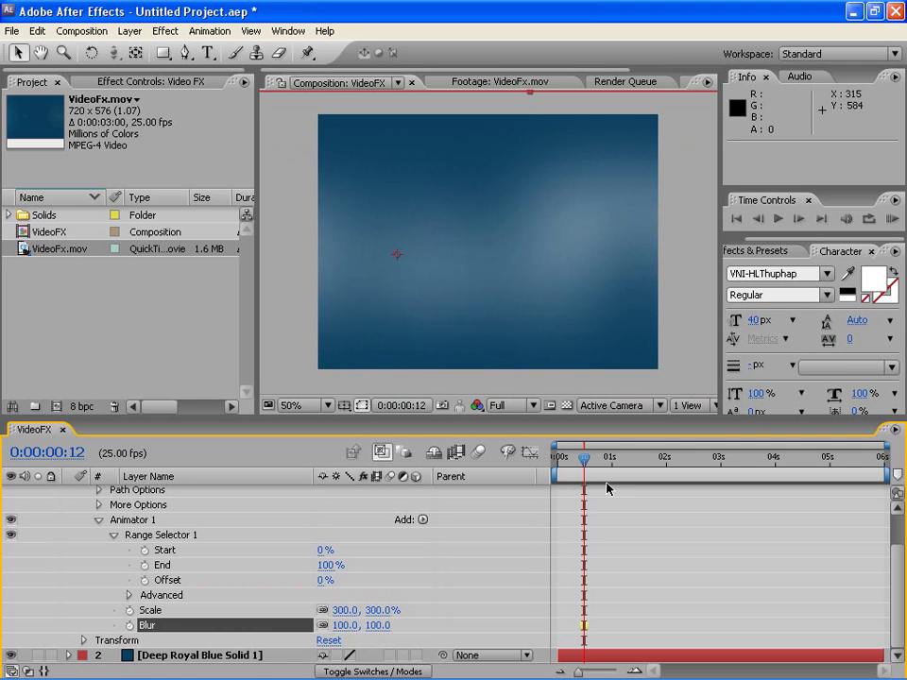
drag(583, 463, 550, 475)
click(168, 581)
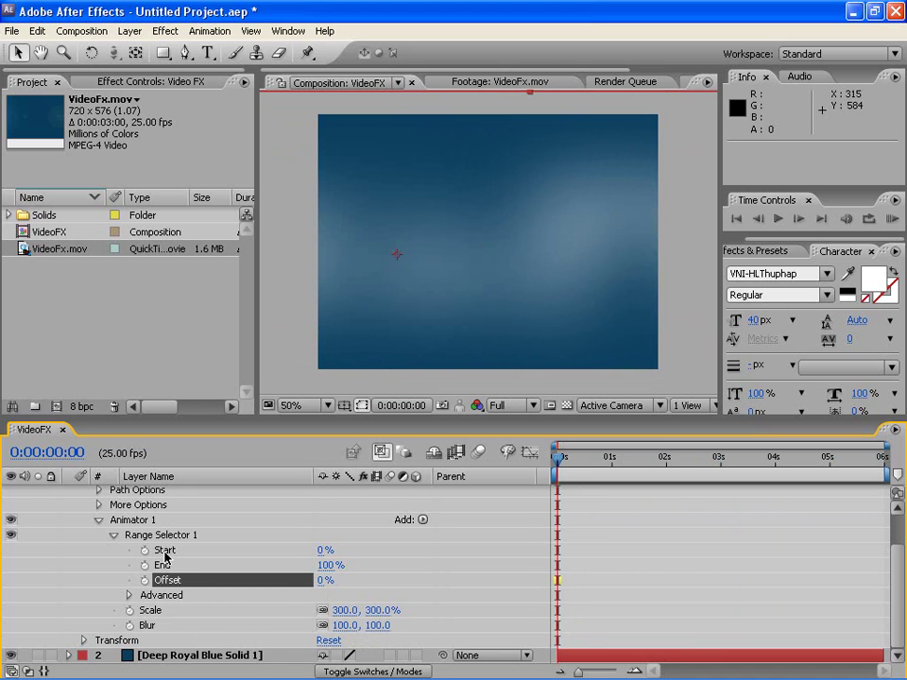
click(165, 552)
click(165, 565)
click(179, 582)
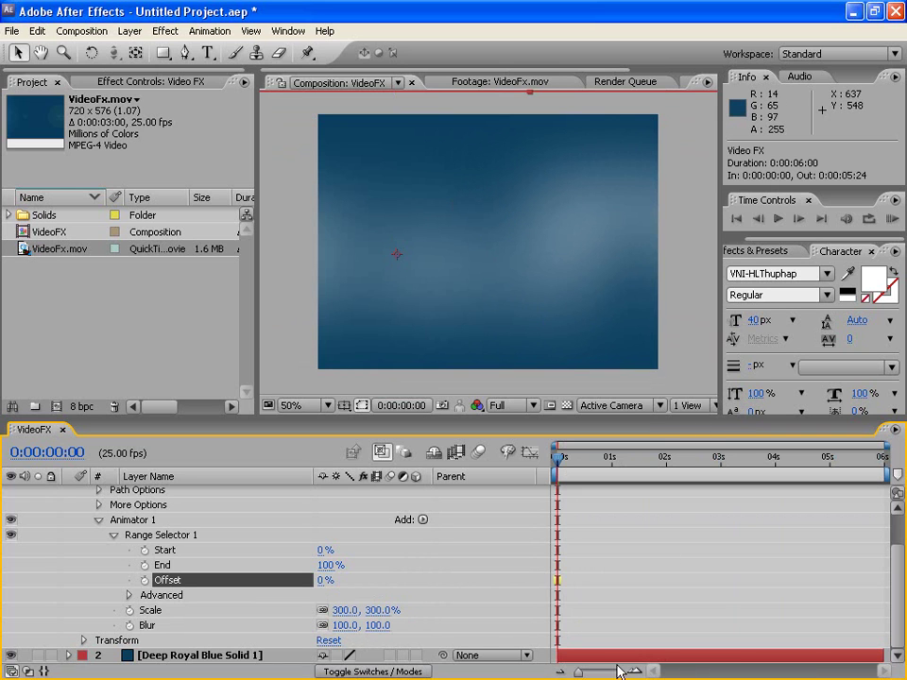
Set the animator's Scale to 100% and its Blur to 0 to view the unaffected text
click(345, 611)
key(Return)
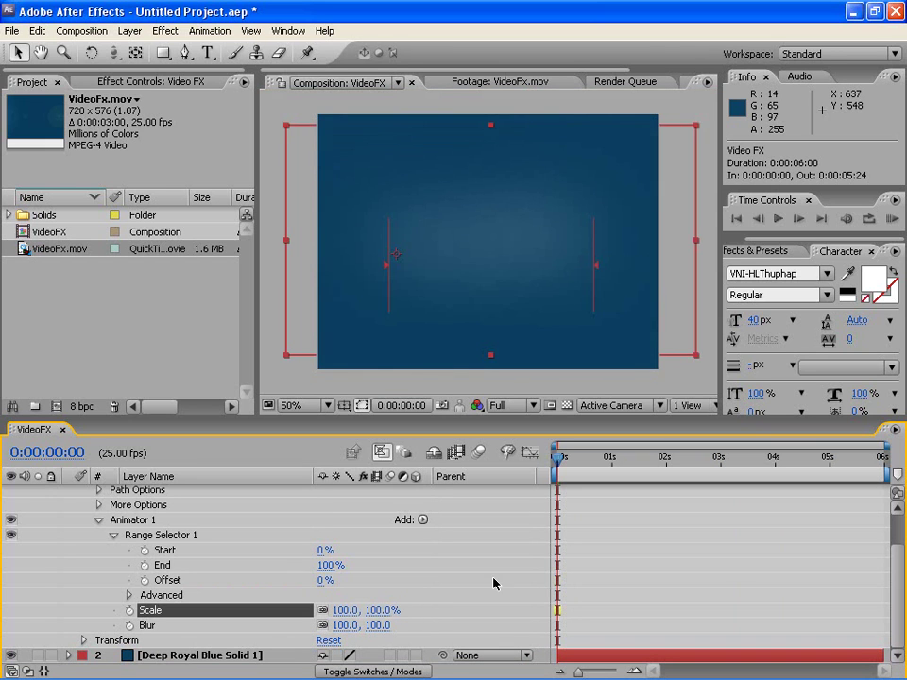
click(347, 626)
text(0)
key(Return)
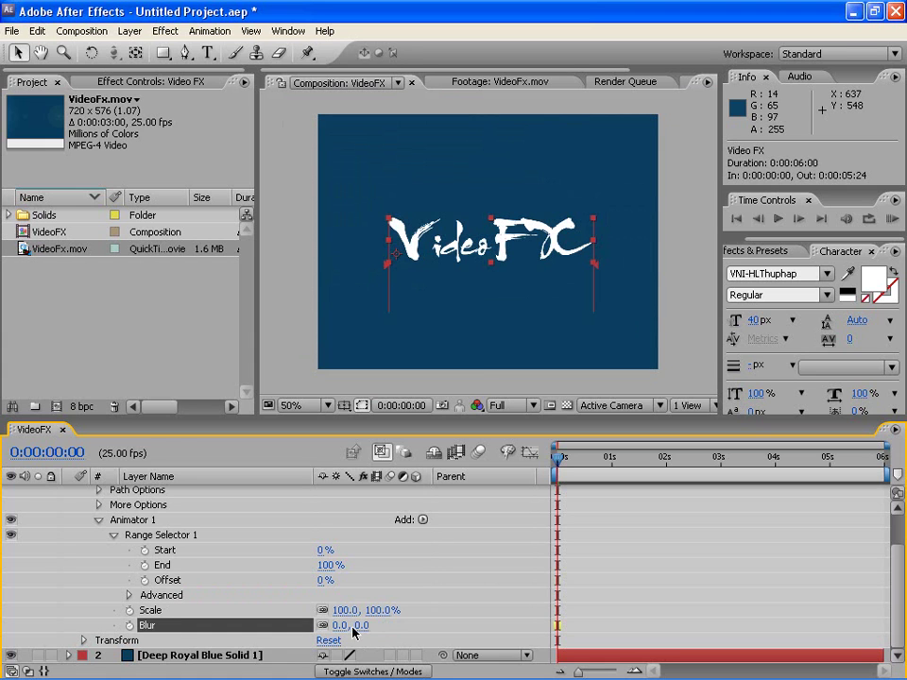
Set the animator's Scale back to 300% and its Blur back to 100
click(345, 611)
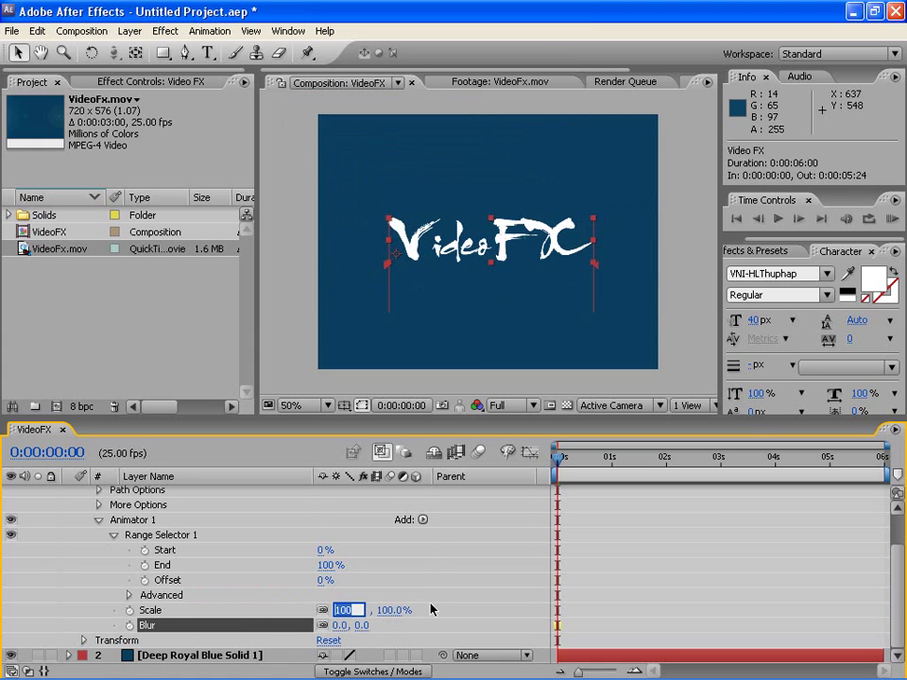
text(300)
key(Return)
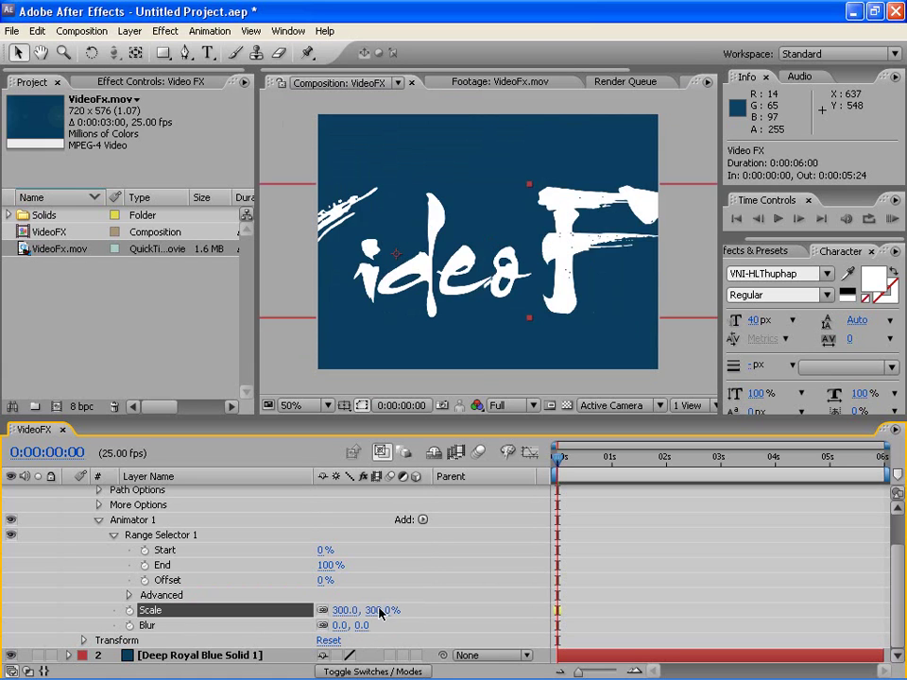
click(338, 625)
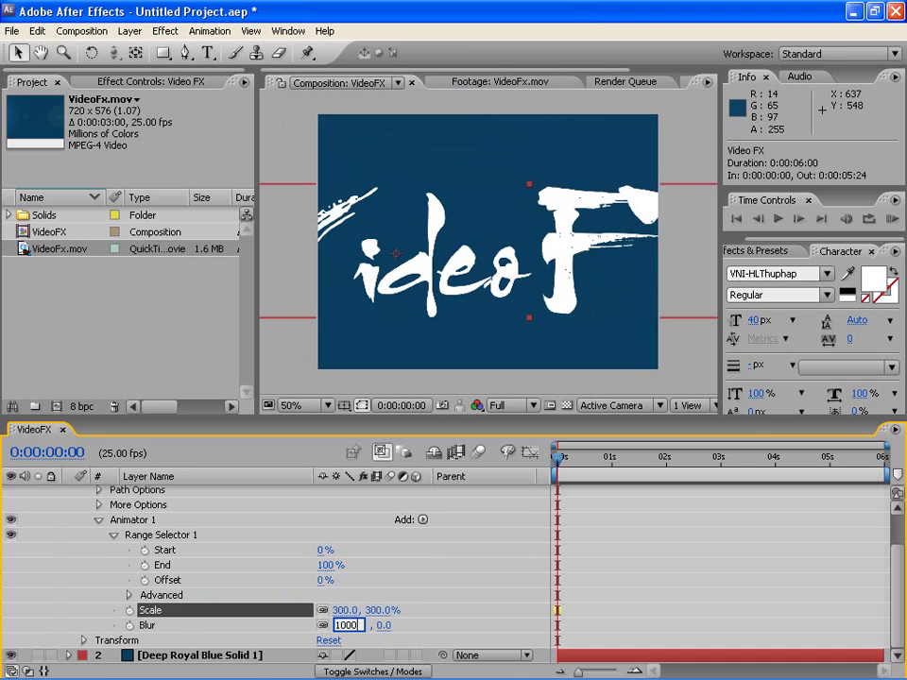
key(Return)
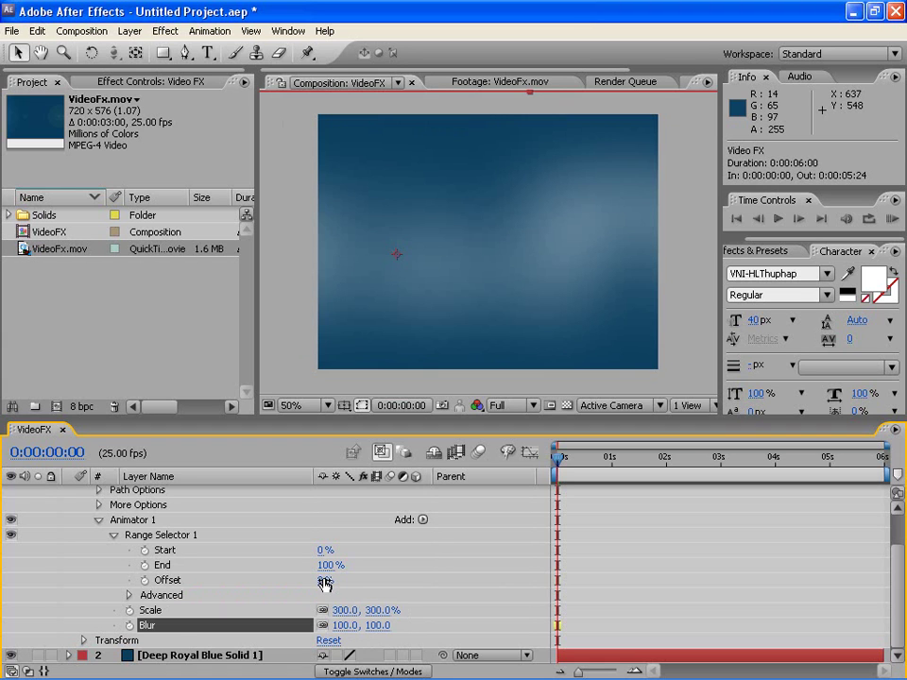
Sweep the Range Selector Offset to preview the effect, set it to 100%, and keyframe it at 0:00:00:00
drag(325, 580, 423, 579)
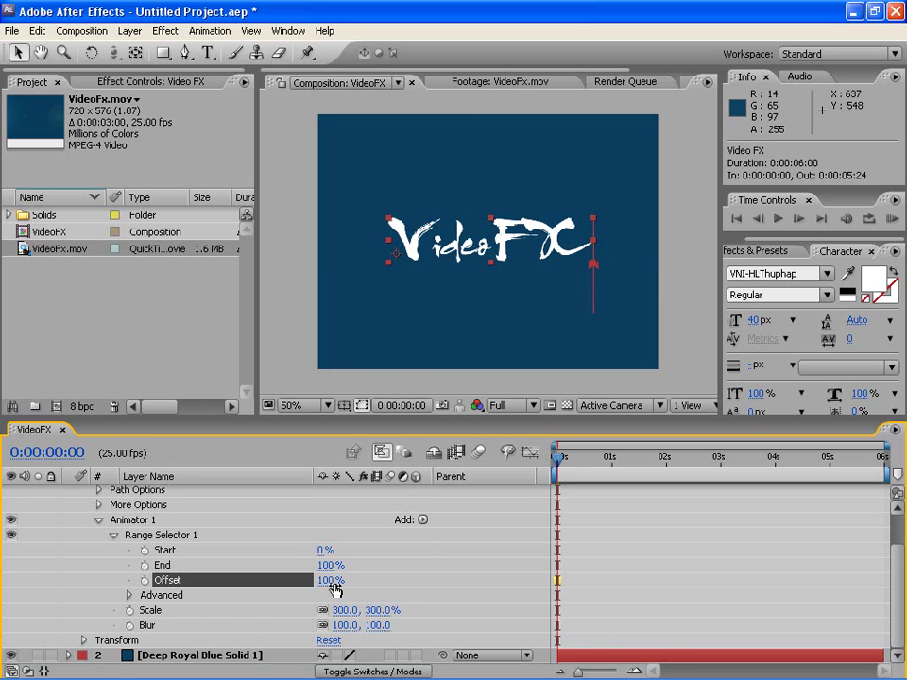
drag(330, 584, 159, 569)
click(325, 582)
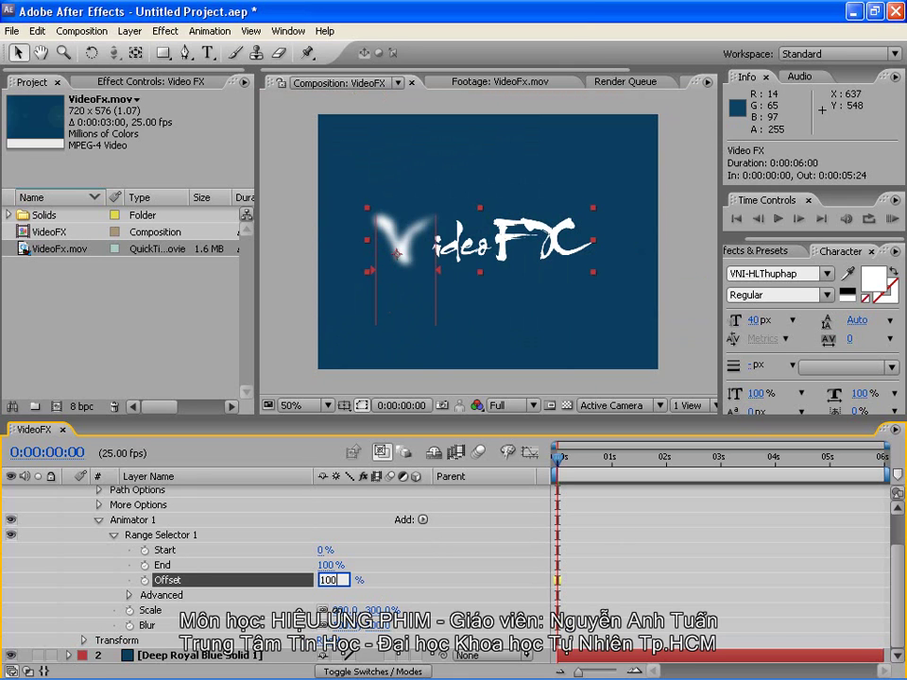
text(100)
key(Return)
click(144, 581)
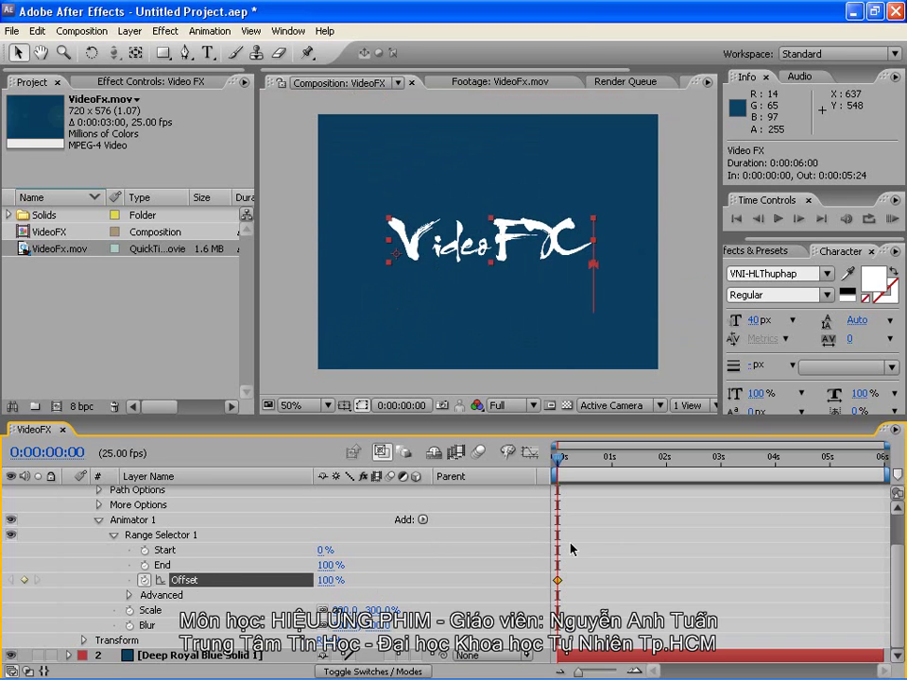
Add an Offset keyframe of -100% at 0:00:04:00
drag(551, 444, 883, 456)
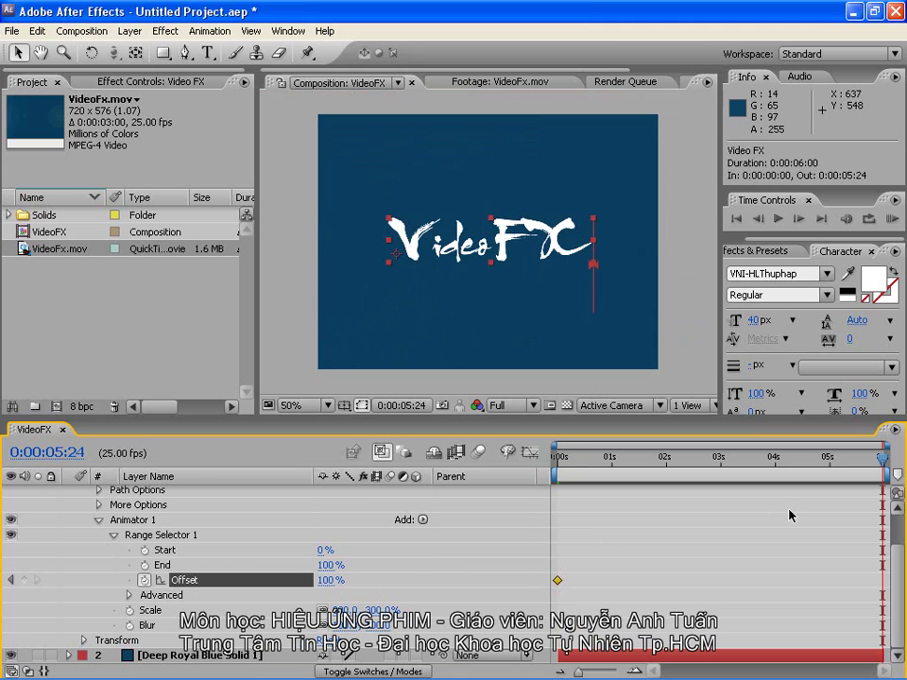
click(774, 469)
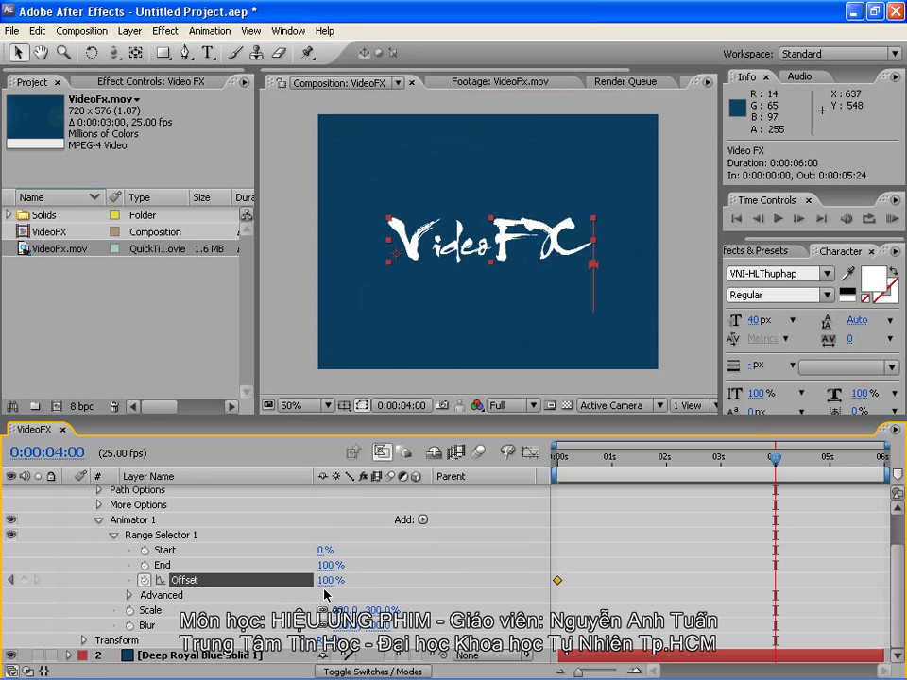
key(Return)
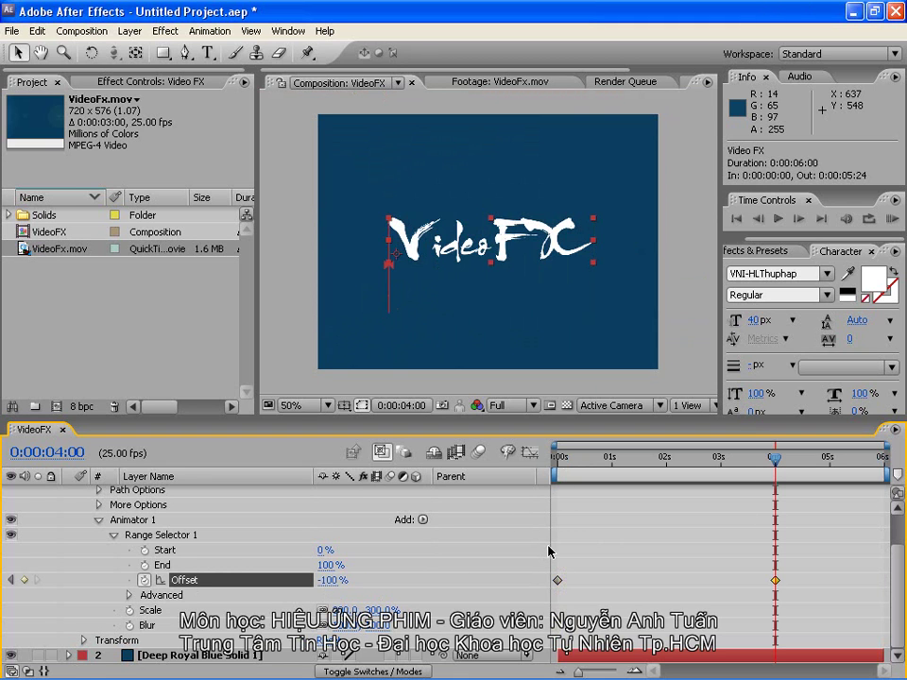
RAM-preview the text animation and compare it with the VideoFx.mov reference footage
click(892, 219)
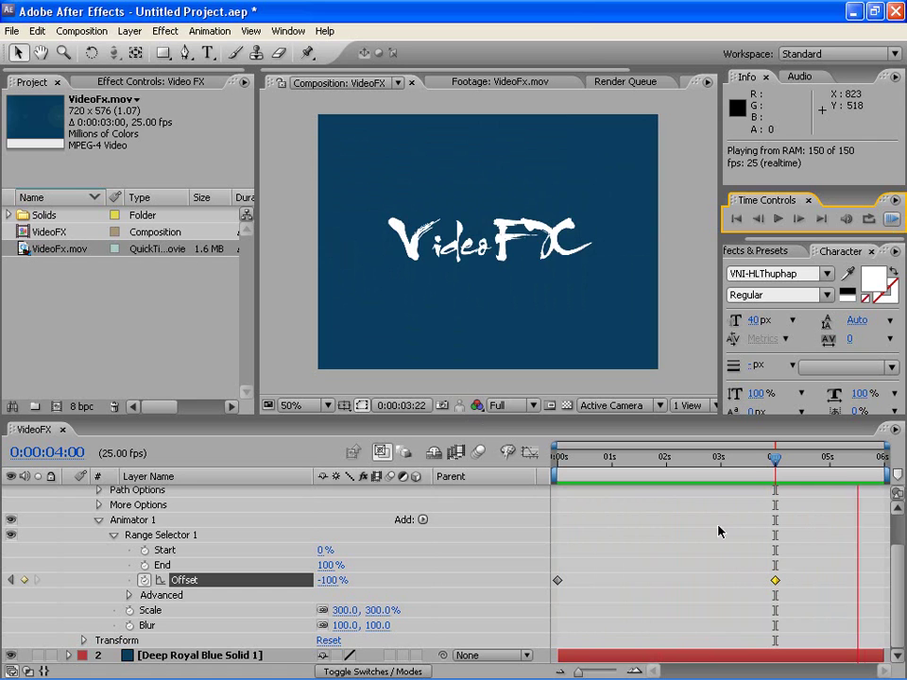
key(space)
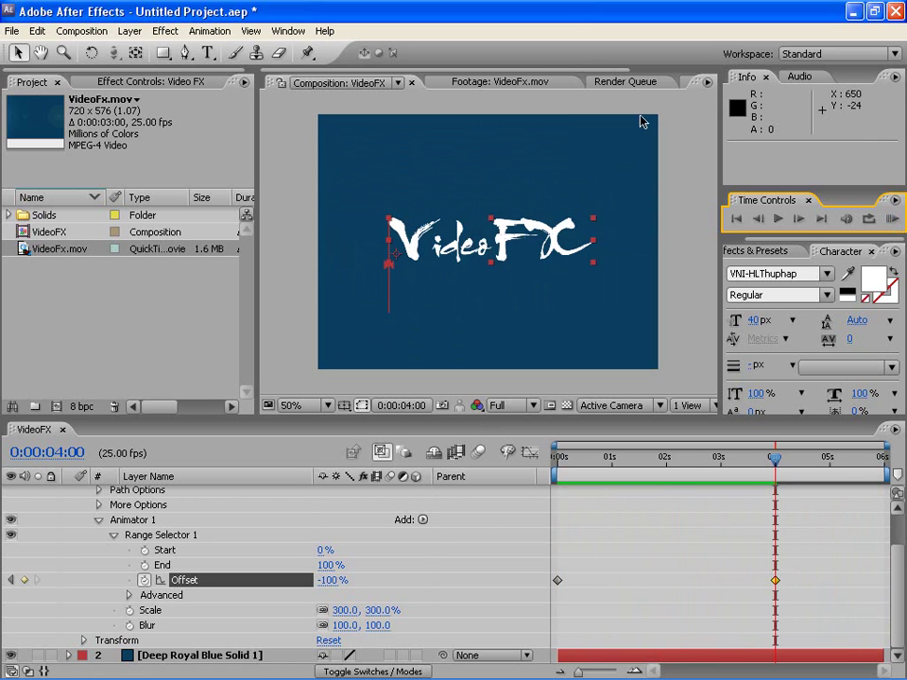
click(501, 82)
drag(449, 369, 349, 383)
Change the Range Selector's advanced Shape option to Ramp Down and scrub the timeline to check the animation
click(247, 608)
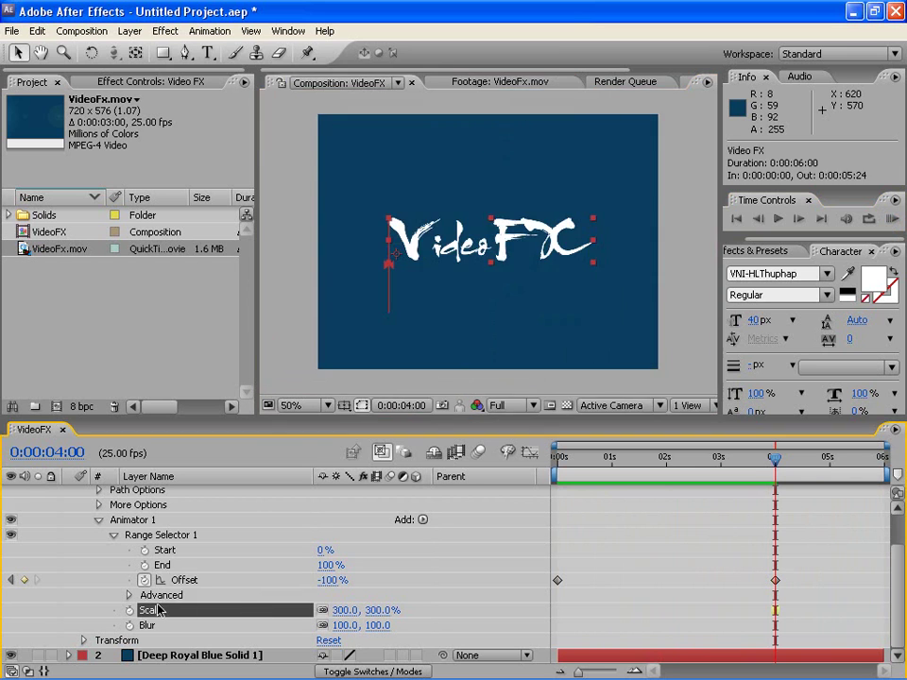
click(128, 595)
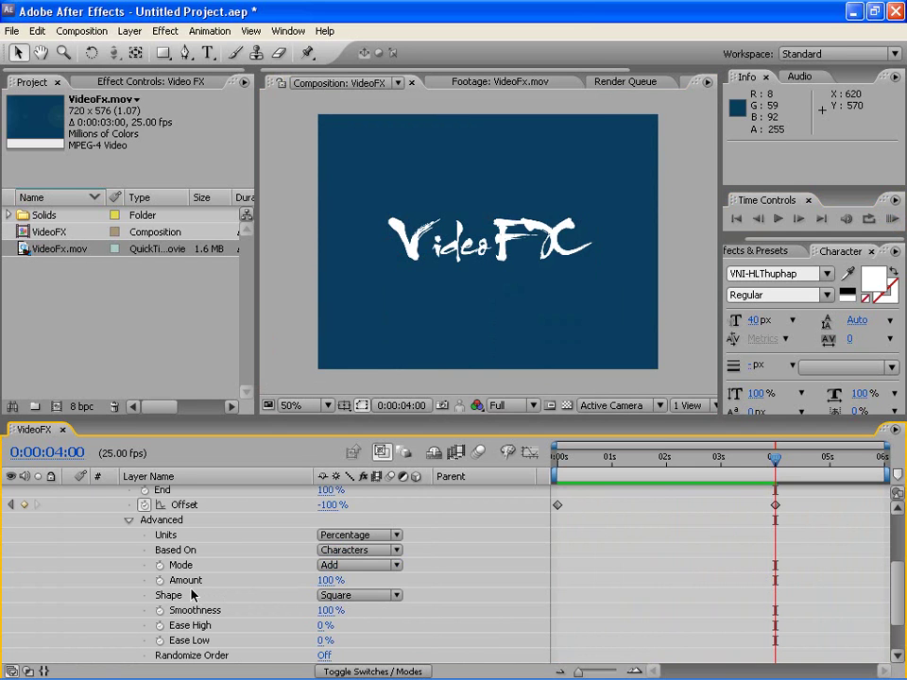
click(362, 595)
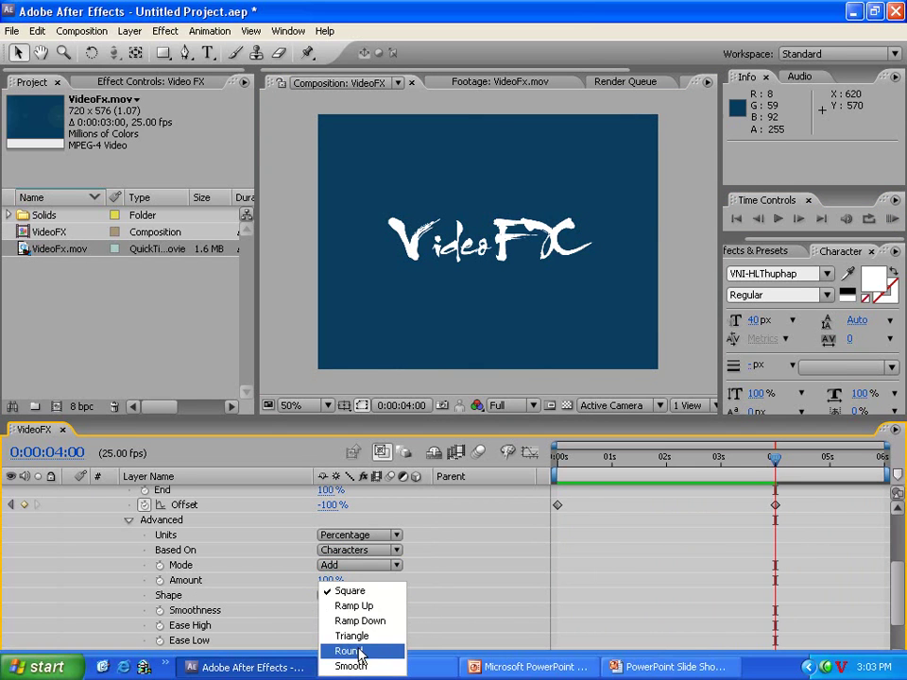
click(370, 622)
drag(560, 469, 733, 466)
Try the Ramp Up shape for the Range Selector and scrub through the text animation
click(357, 595)
click(353, 580)
drag(565, 468, 648, 468)
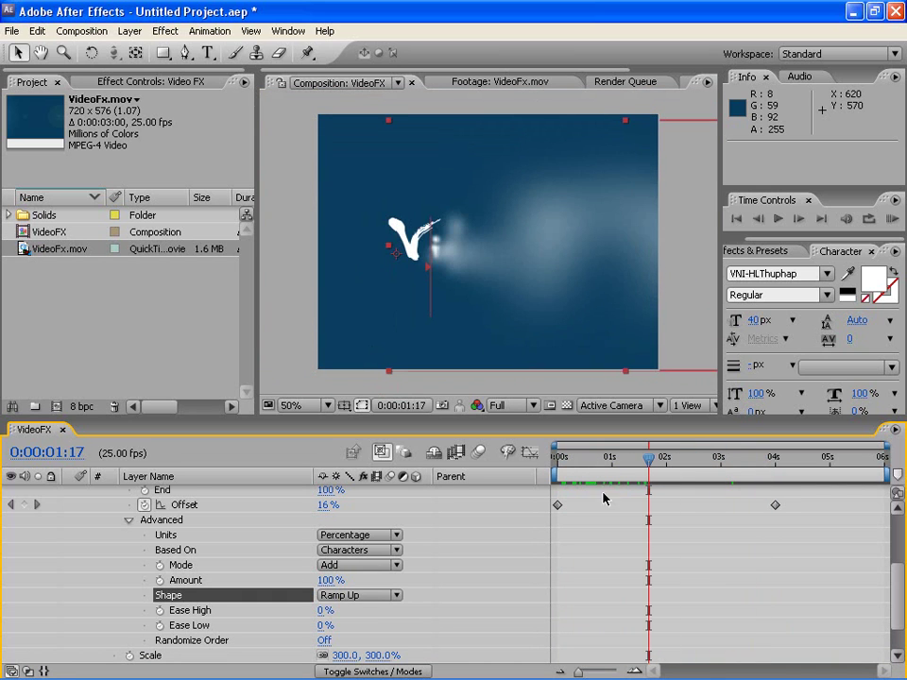
Switch the Range Selector's Shape back to Ramp Down and scrub to about 0:00:01:02
click(373, 596)
click(364, 611)
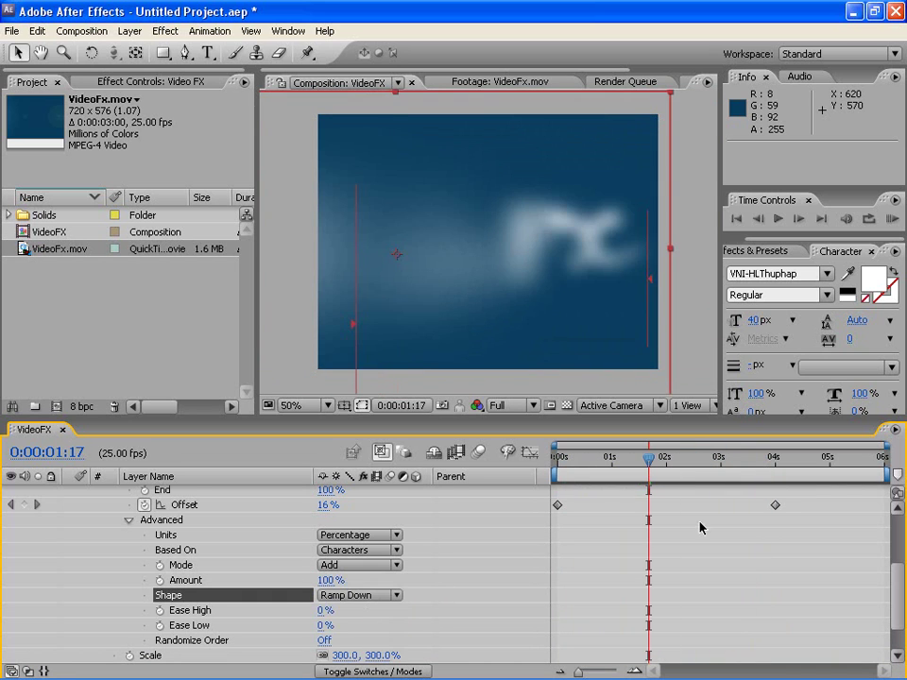
drag(571, 470, 615, 468)
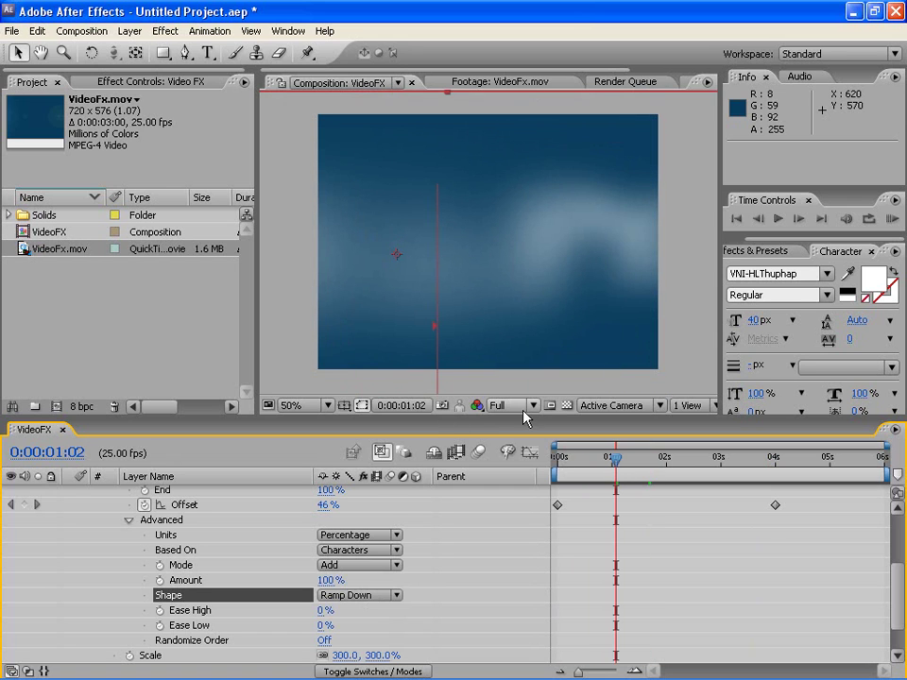
Set the composition preview resolution to Third and RAM-preview the text animation
click(518, 406)
click(514, 452)
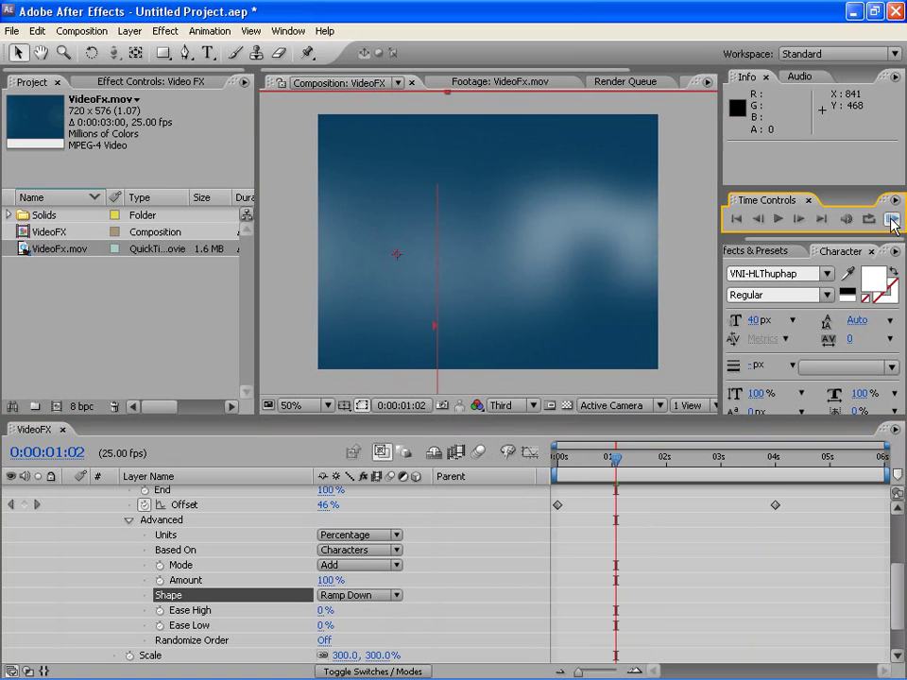
click(891, 220)
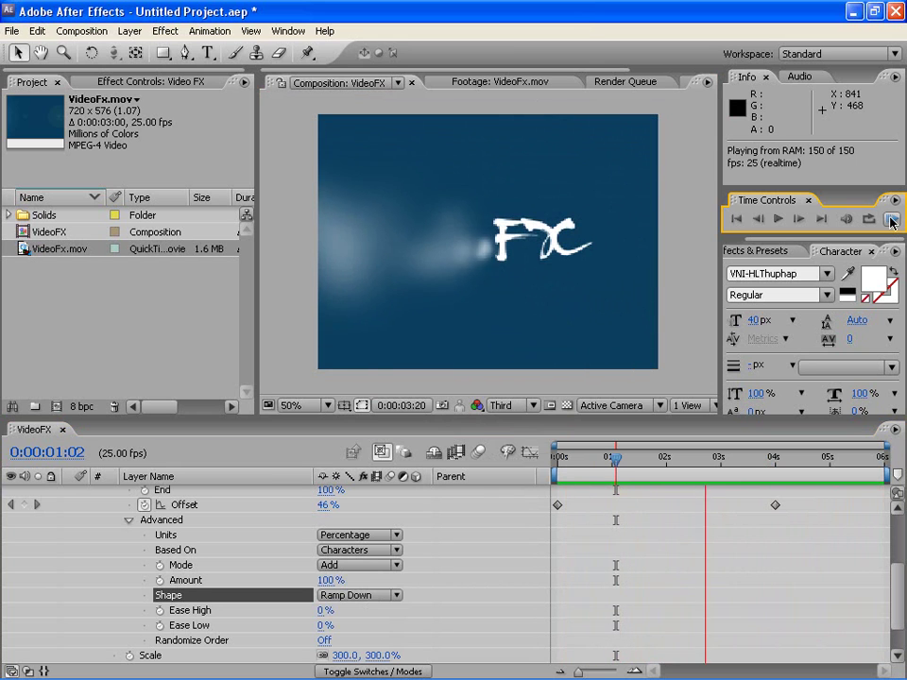
key(space)
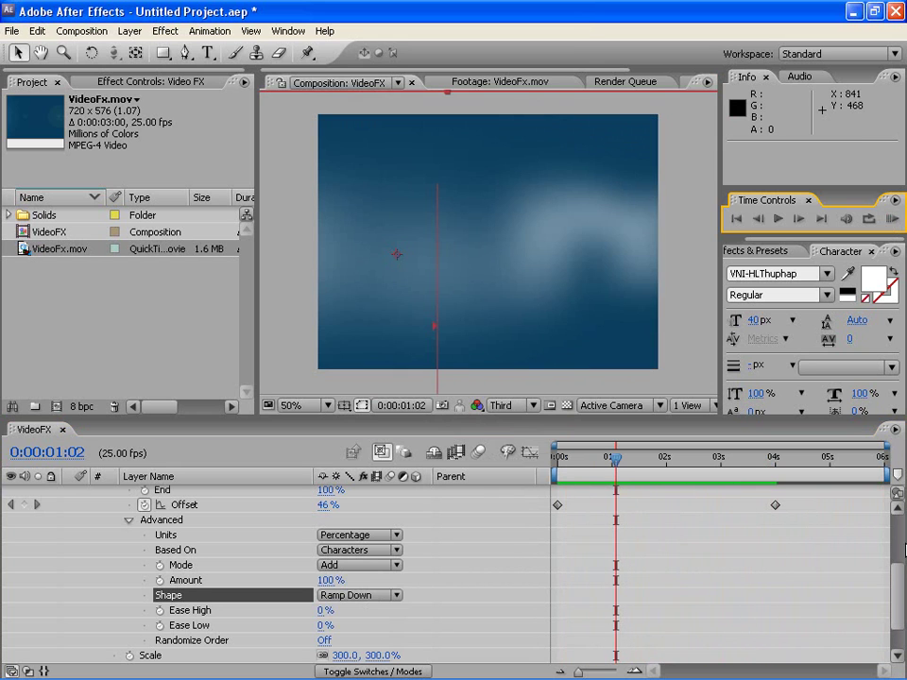
Set the text animator's Scale to 400% and its Blur to 150
scroll(900, 537, up, 3)
scroll(901, 558, down, 3)
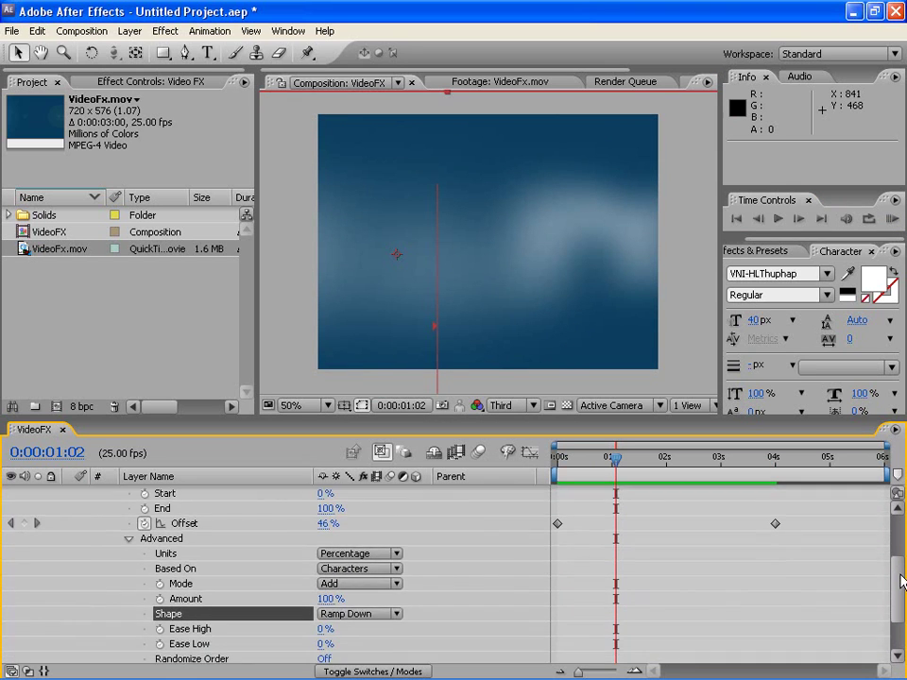
drag(901, 581, 901, 605)
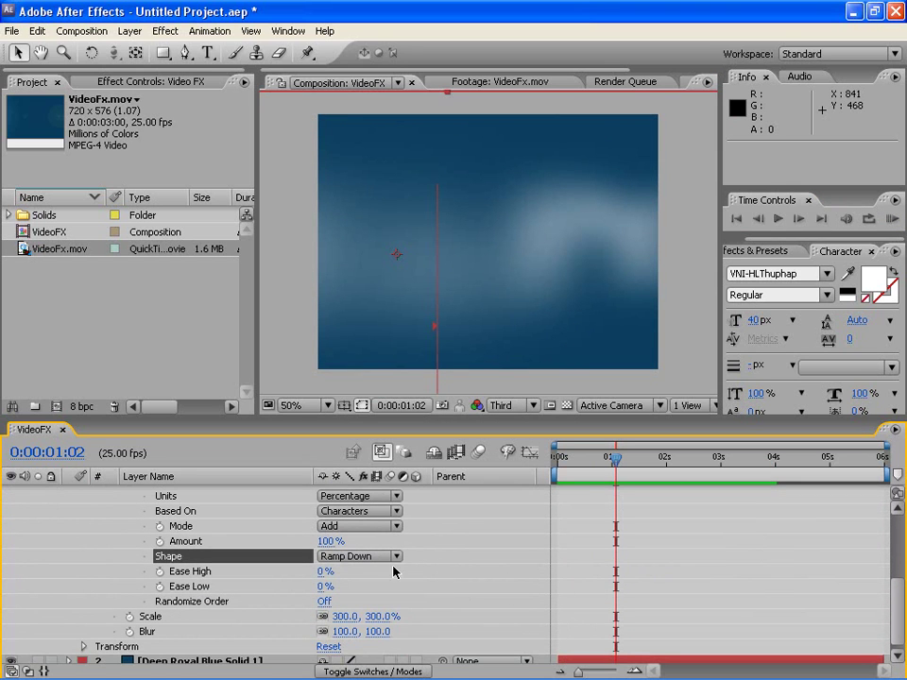
click(251, 528)
scroll(204, 559, up, 1)
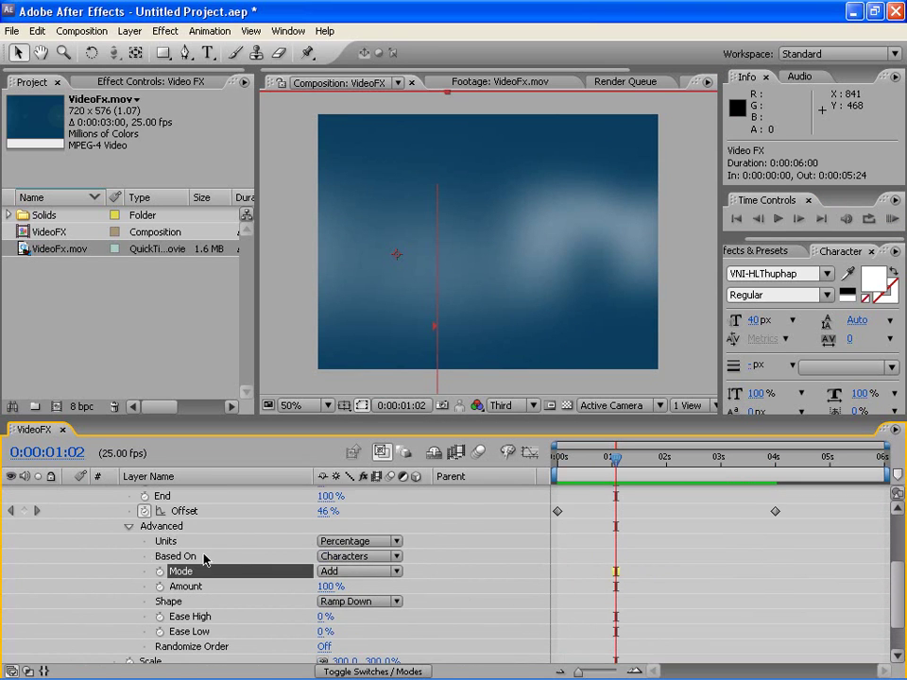
click(129, 527)
click(382, 610)
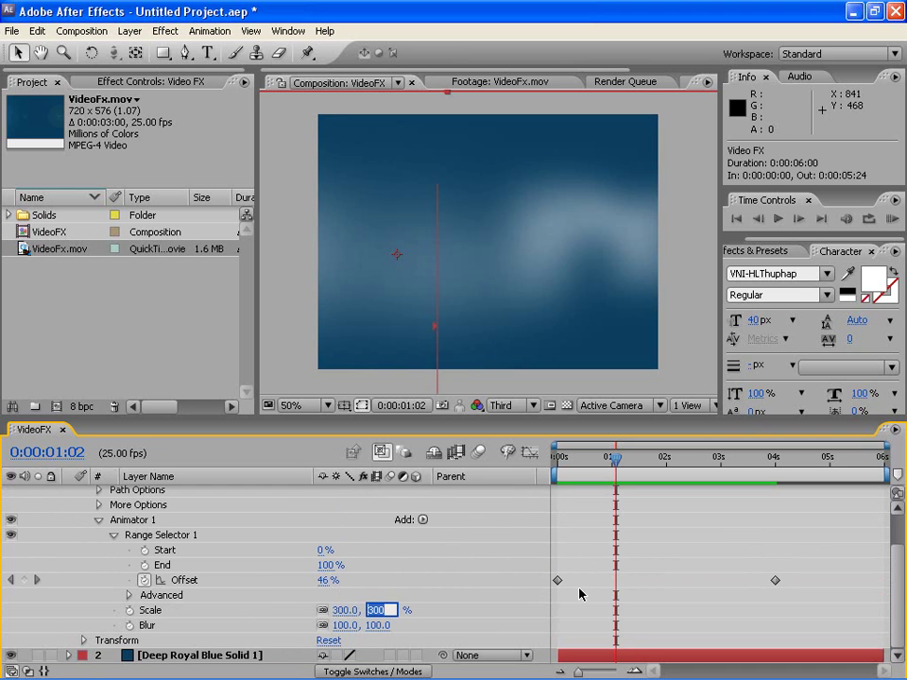
text(400)
key(Return)
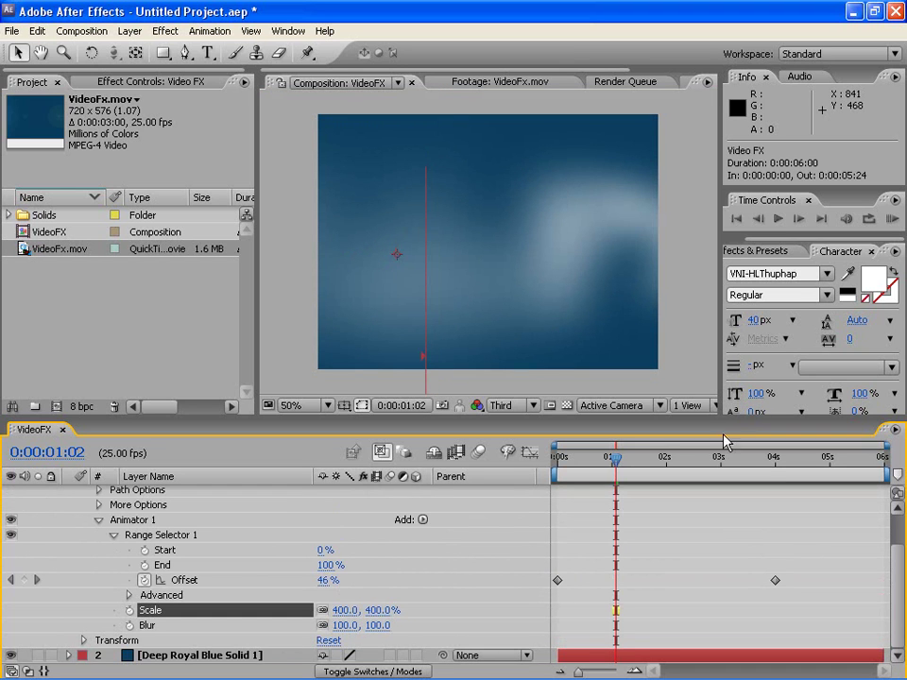
text(150)
key(Return)
Move the ending Offset keyframe to 0:00:02:24 and set the composition's duration to 5 seconds
drag(615, 463, 719, 476)
drag(775, 581, 715, 581)
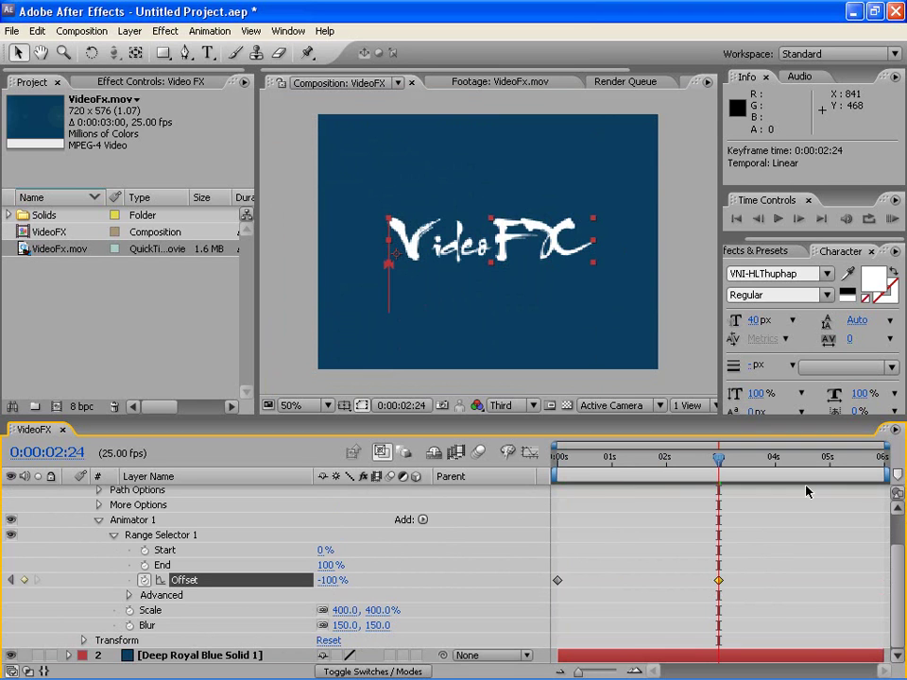
click(896, 432)
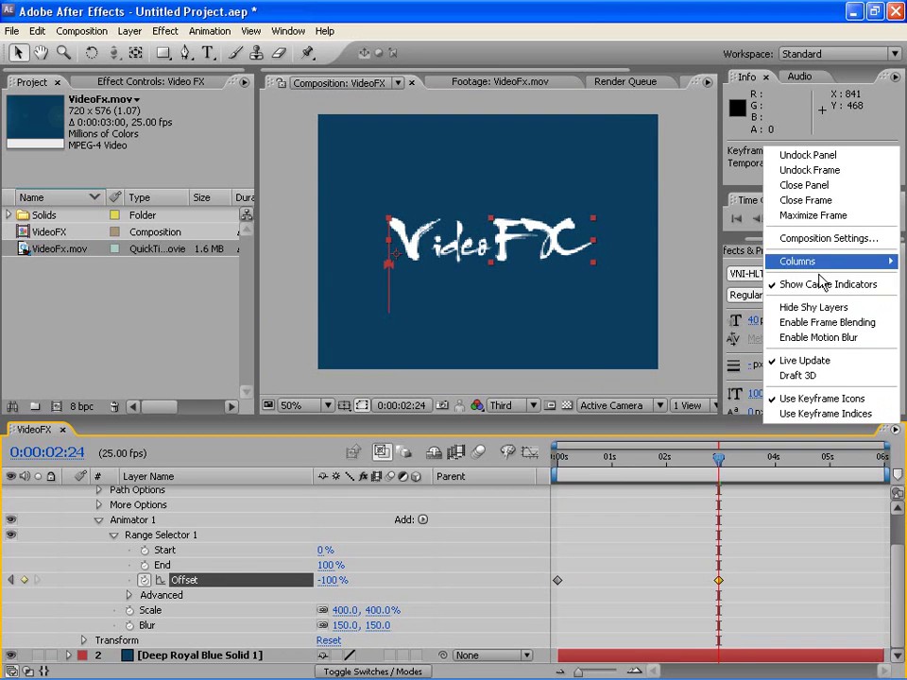
click(829, 239)
click(380, 445)
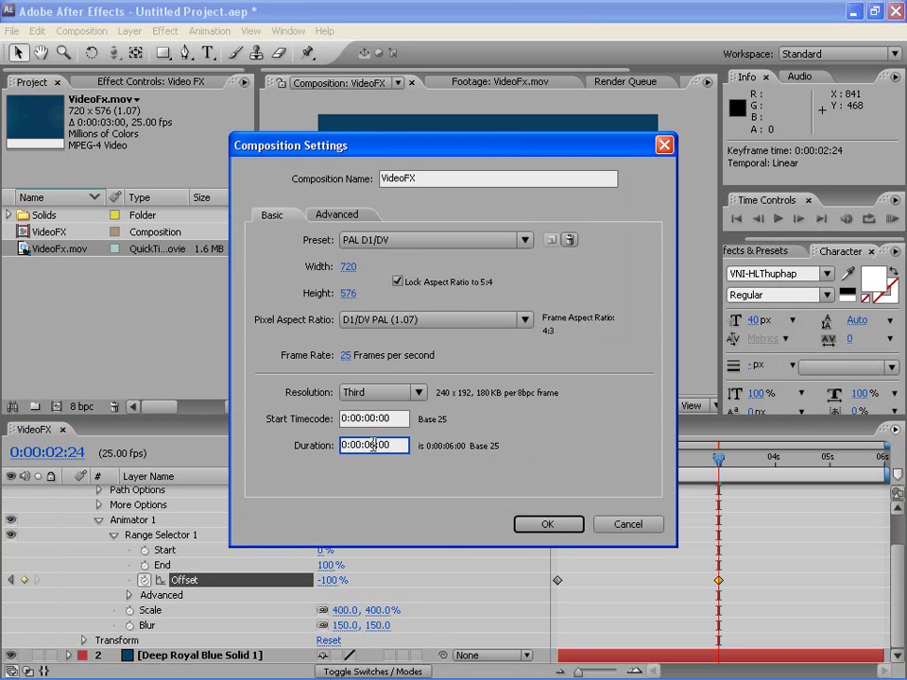
key(Return)
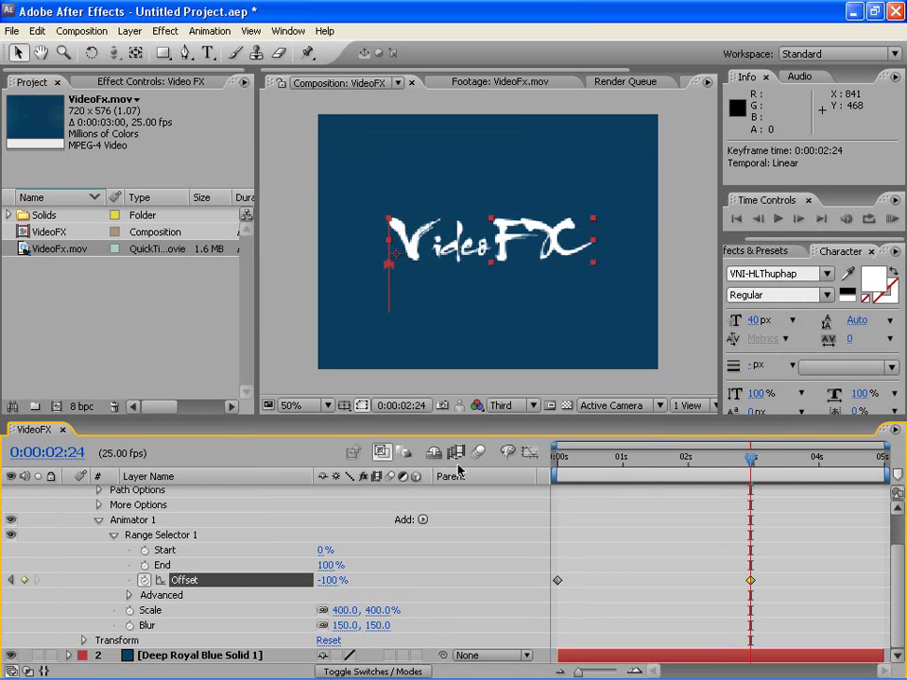
Collapse the Video FX layer's properties and compare the shortened animation with the VideoFx.mov reference footage
drag(749, 464, 856, 503)
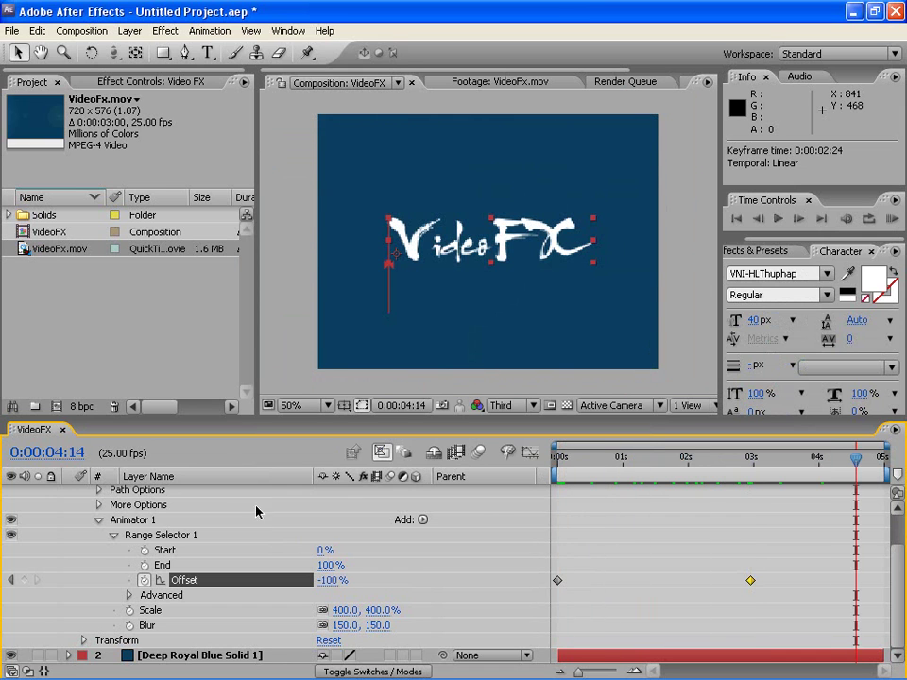
click(99, 521)
click(68, 492)
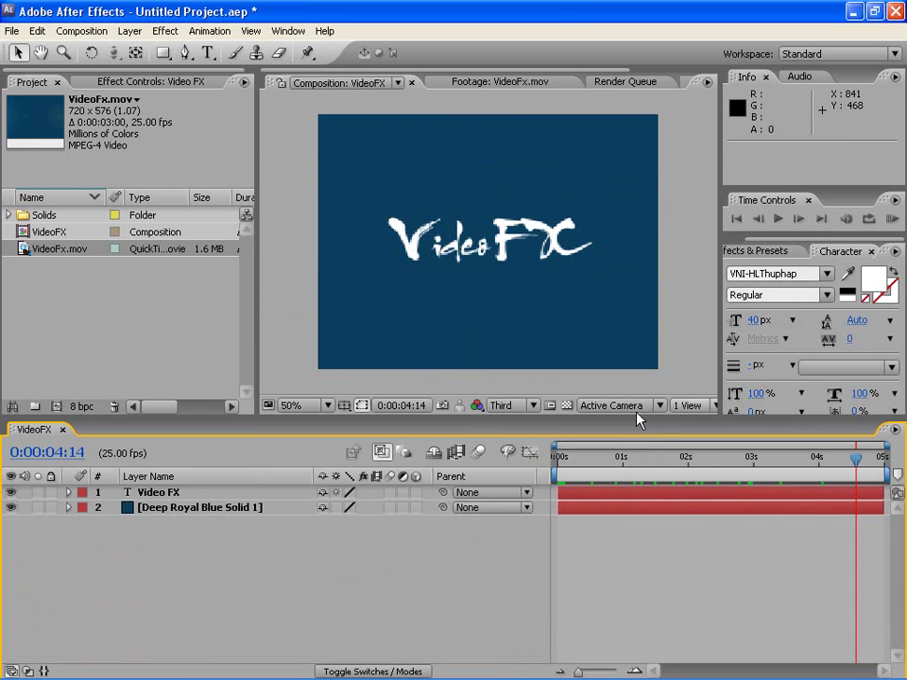
key(space)
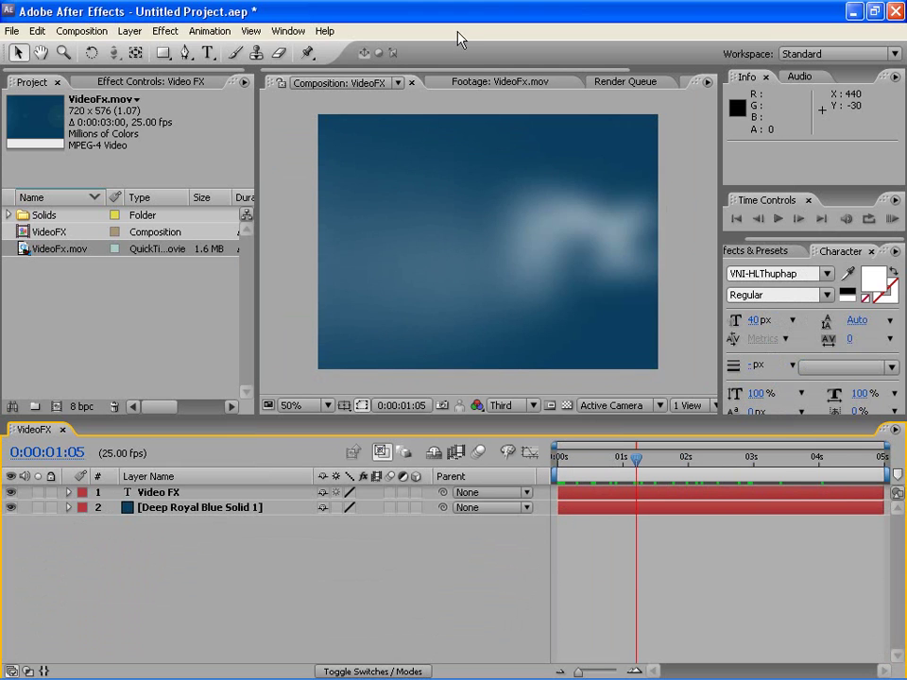
click(481, 83)
mouse_move(351, 367)
mouse_down()
mouse_move(300, 368)
mouse_move(435, 370)
mouse_move(430, 390)
mouse_move(361, 371)
mouse_up()
Create a second deep royal blue solid, 720 x 576 pixels, above the text layer
right_click(601, 556)
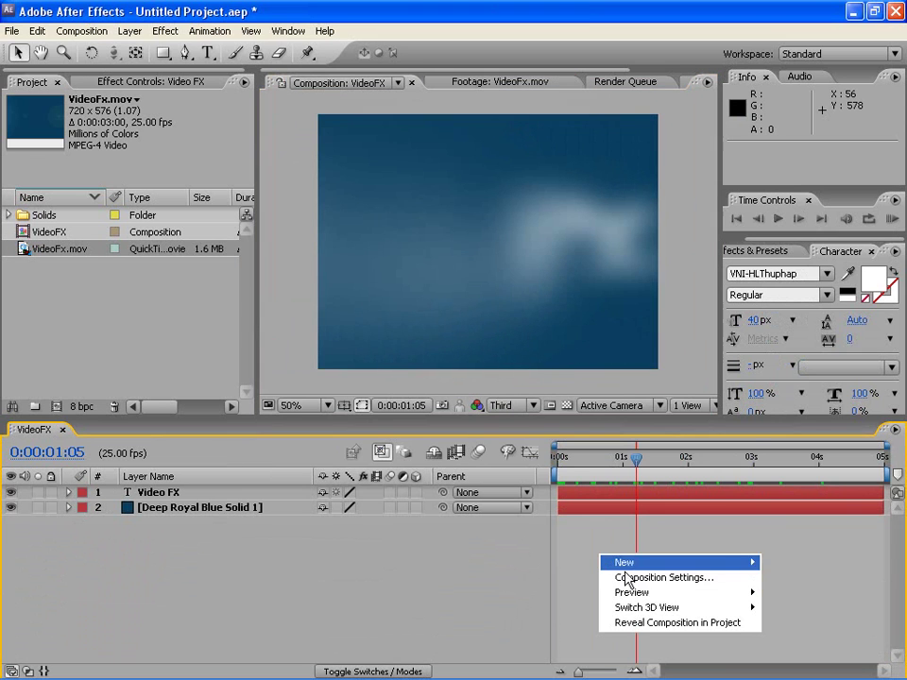
mouse_move(661, 562)
click(789, 472)
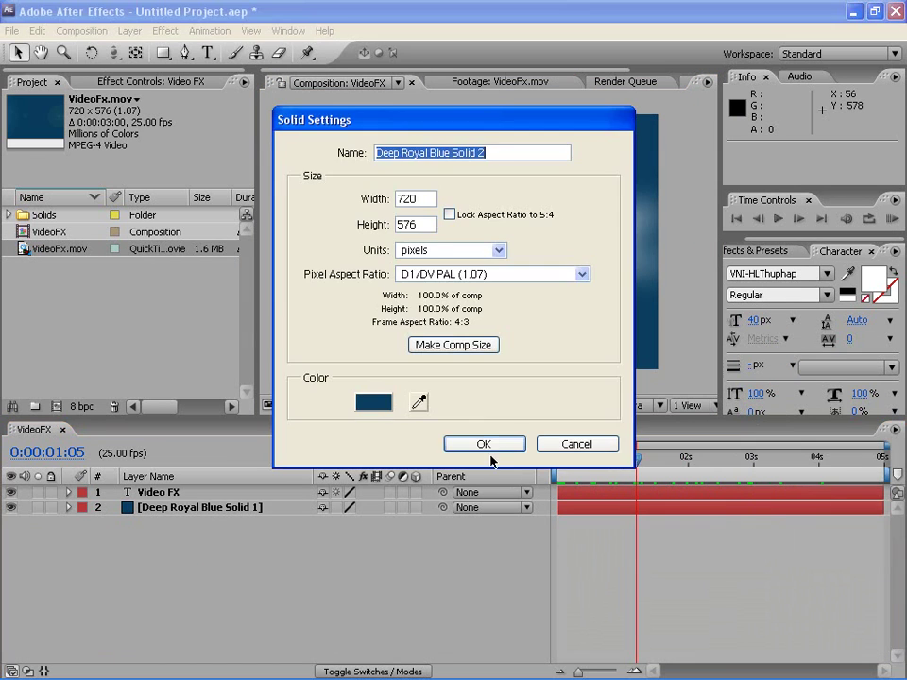
click(486, 443)
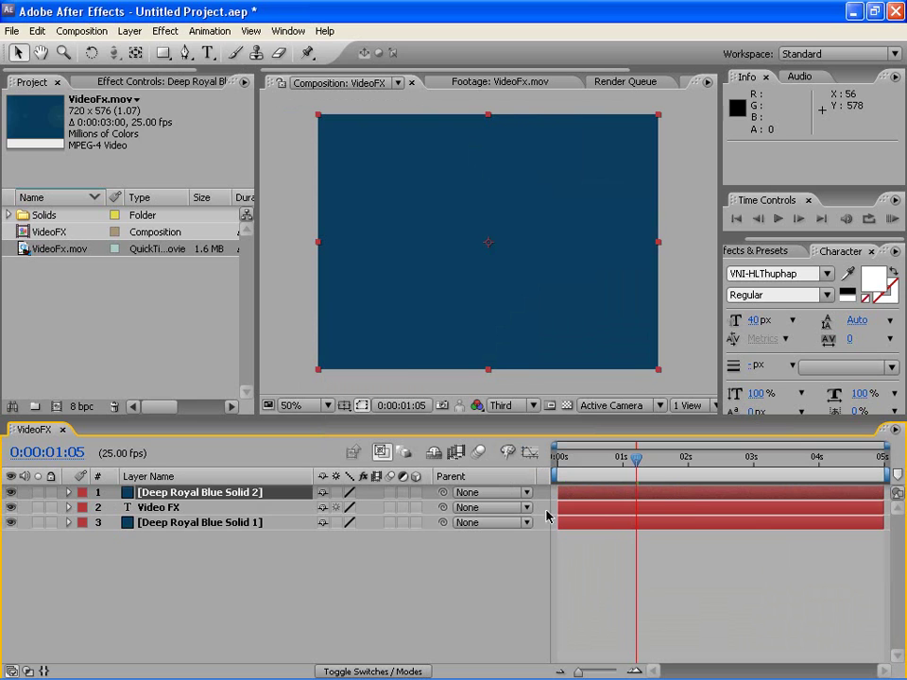
Apply the Lens Flare effect to Deep Royal Blue Solid 2
click(768, 251)
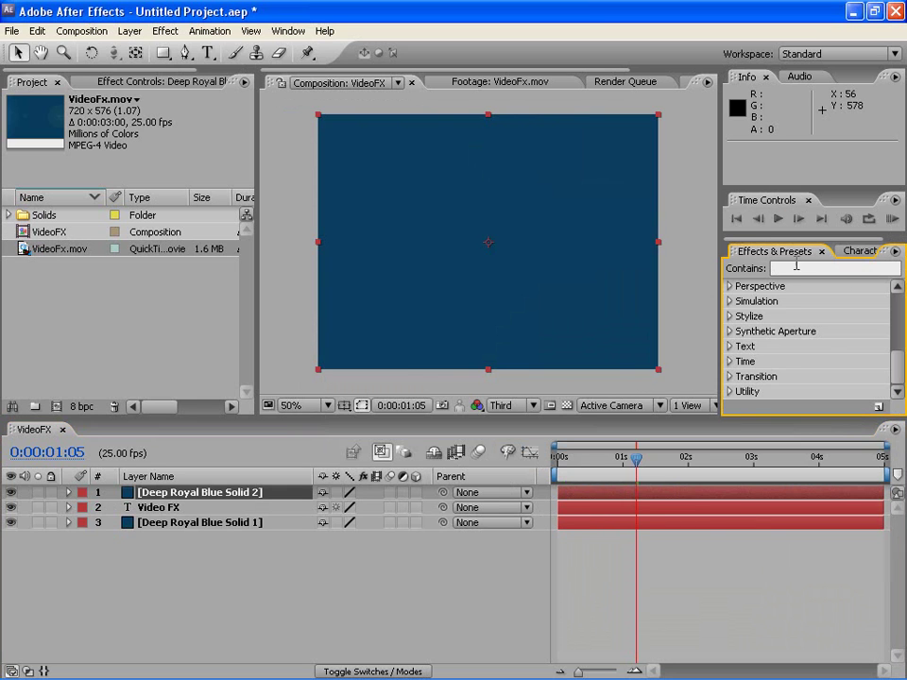
mouse_move(896, 366)
mouse_down()
mouse_move(897, 335)
mouse_move(900, 351)
mouse_up()
click(731, 315)
drag(789, 364, 599, 278)
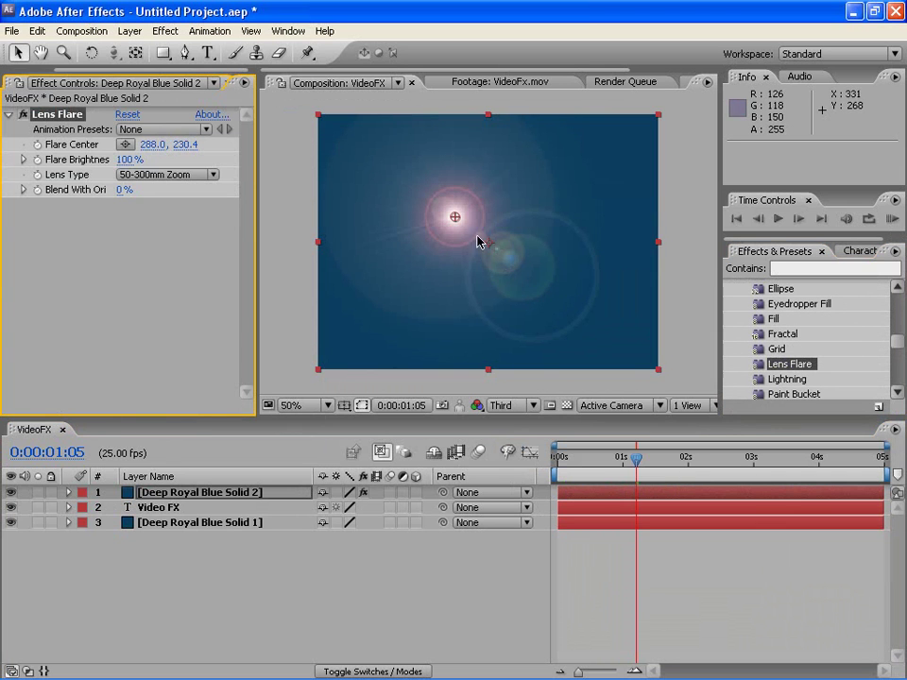
Set the flare's Lens Type to 105mm Prime and place its center outside the frame's left edge at about -90.8, 286.4
drag(455, 216, 322, 244)
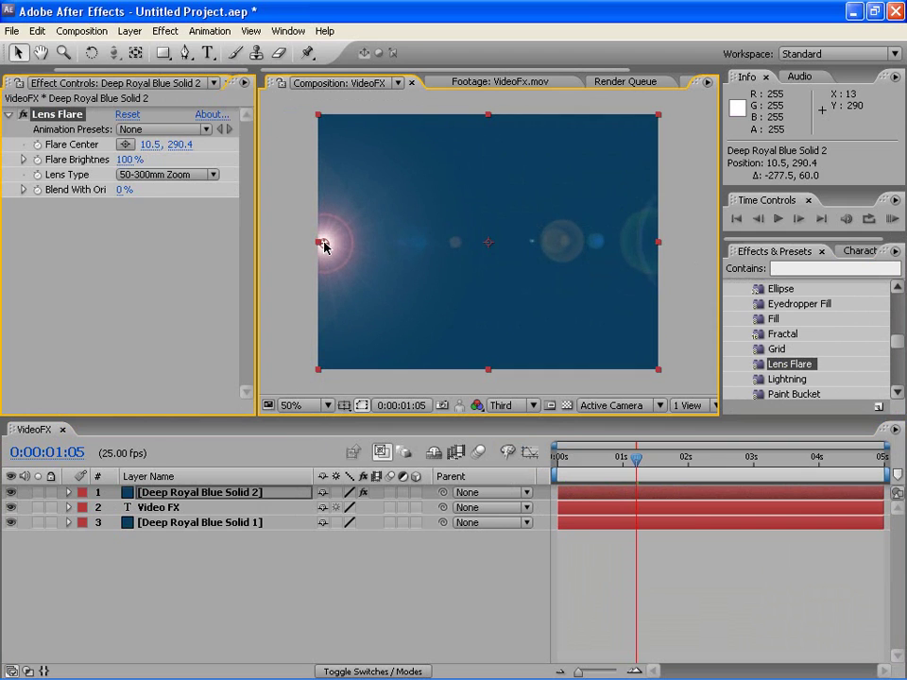
click(148, 179)
click(161, 194)
click(167, 175)
click(159, 191)
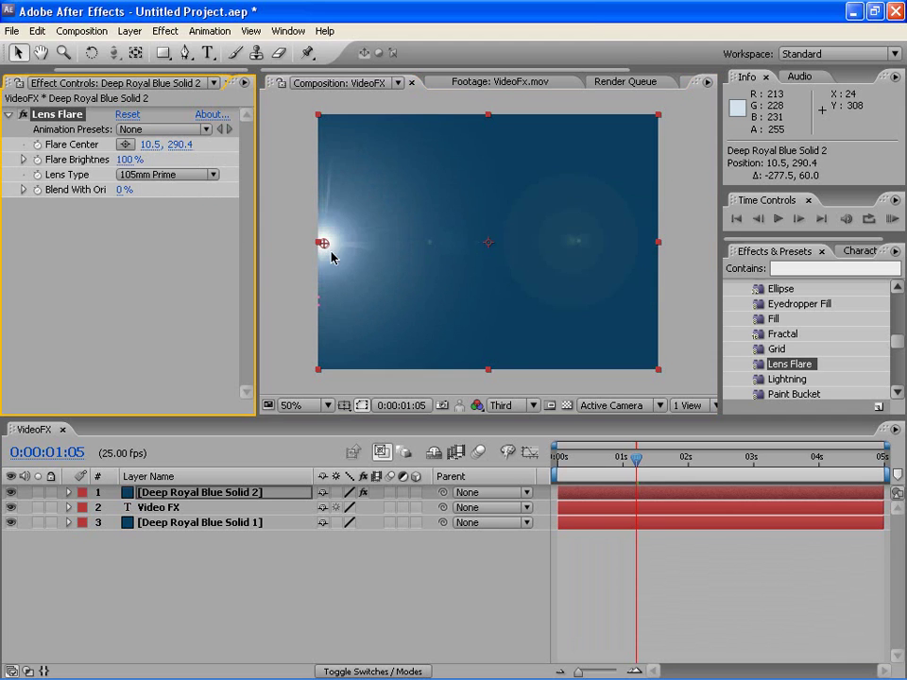
drag(326, 248, 277, 249)
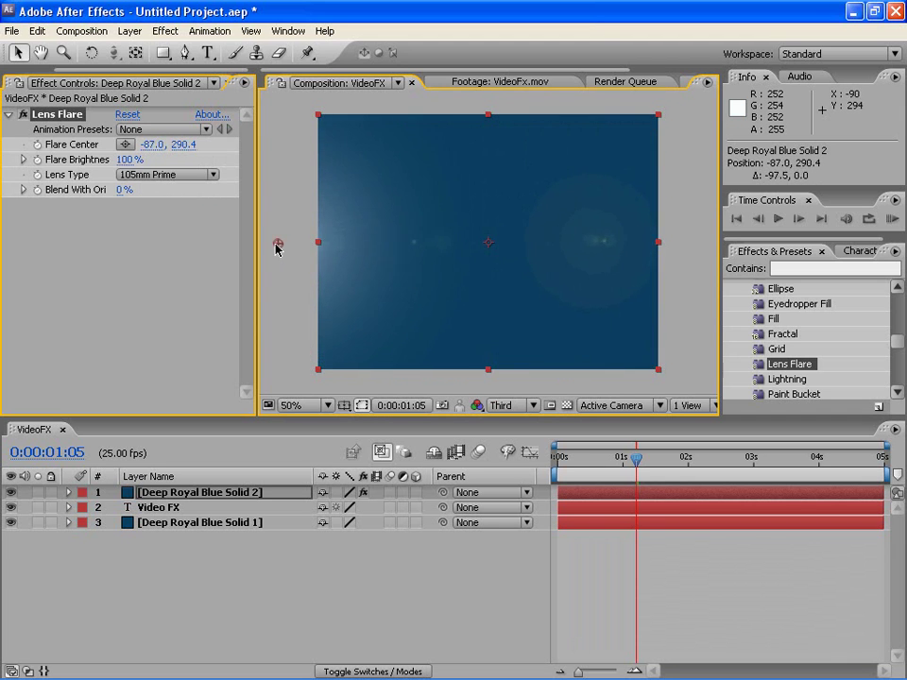
Keyframe Flare Center at 0:00:00:00, and at 0:00:03:00 move it past the frame's right edge to about 837.4, 286.4
key(Home)
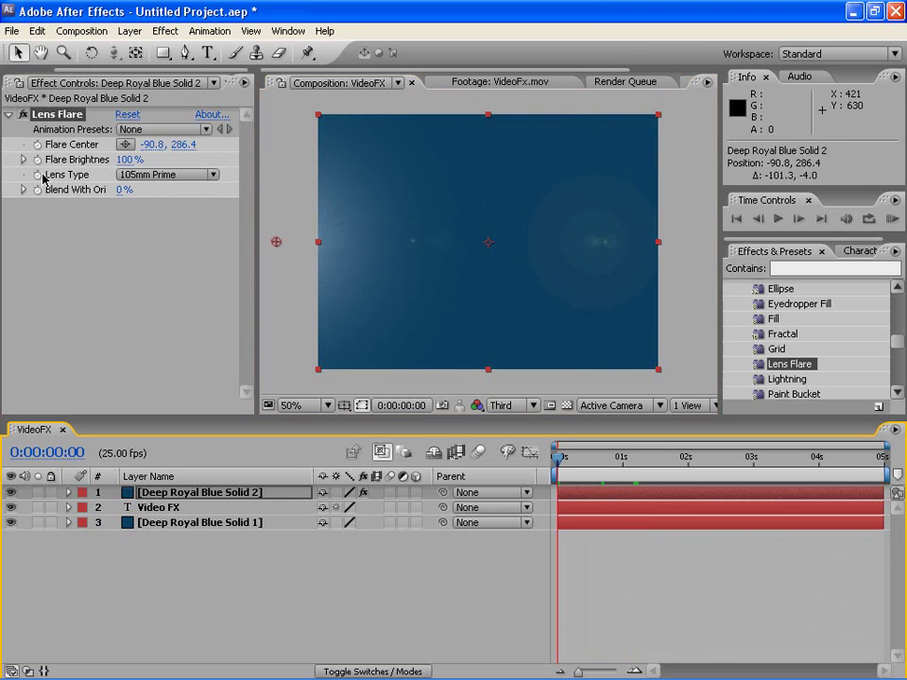
click(37, 146)
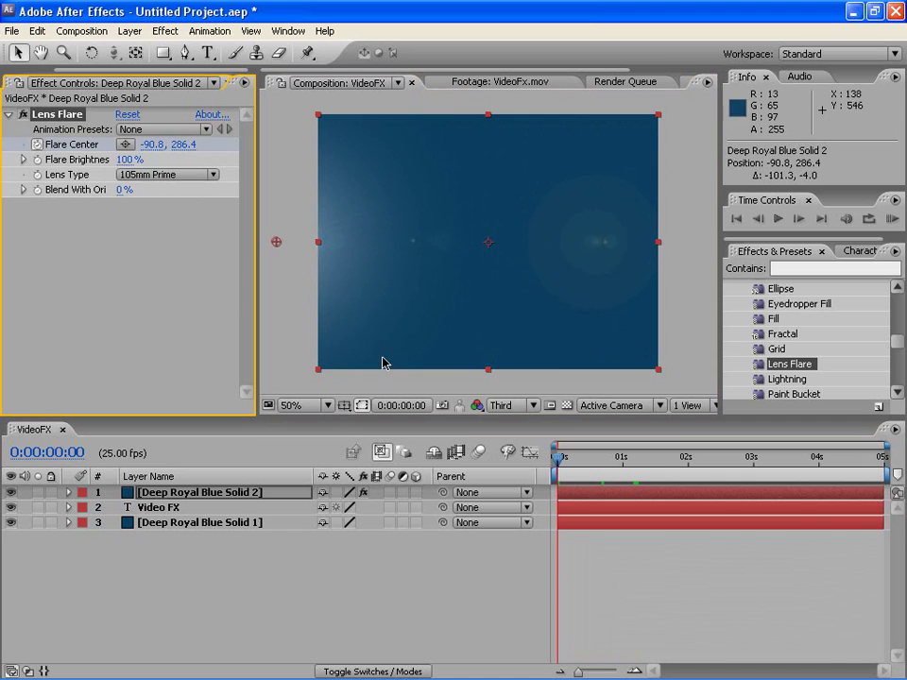
click(755, 470)
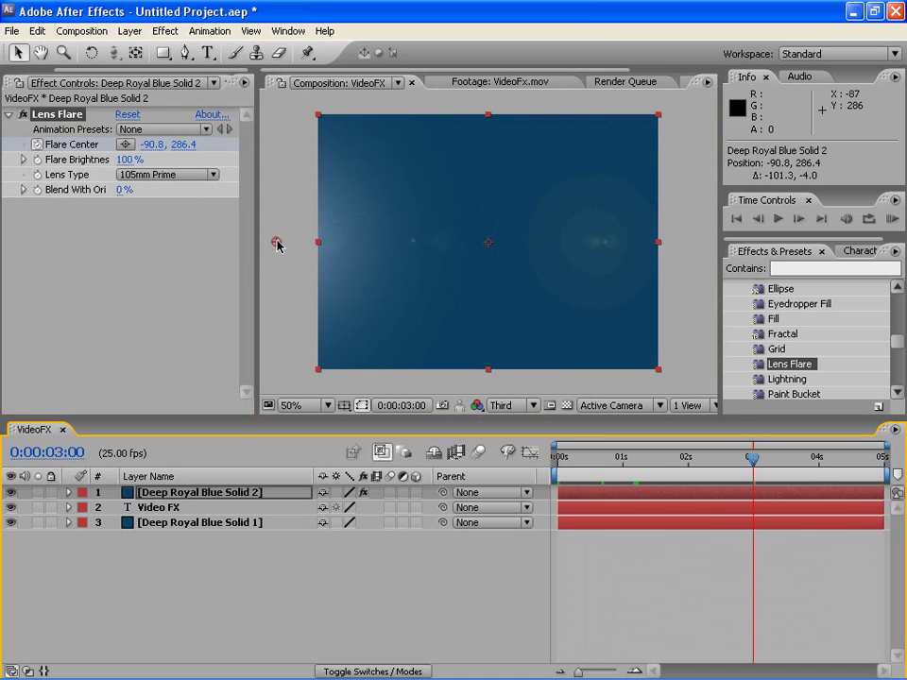
drag(277, 243, 717, 248)
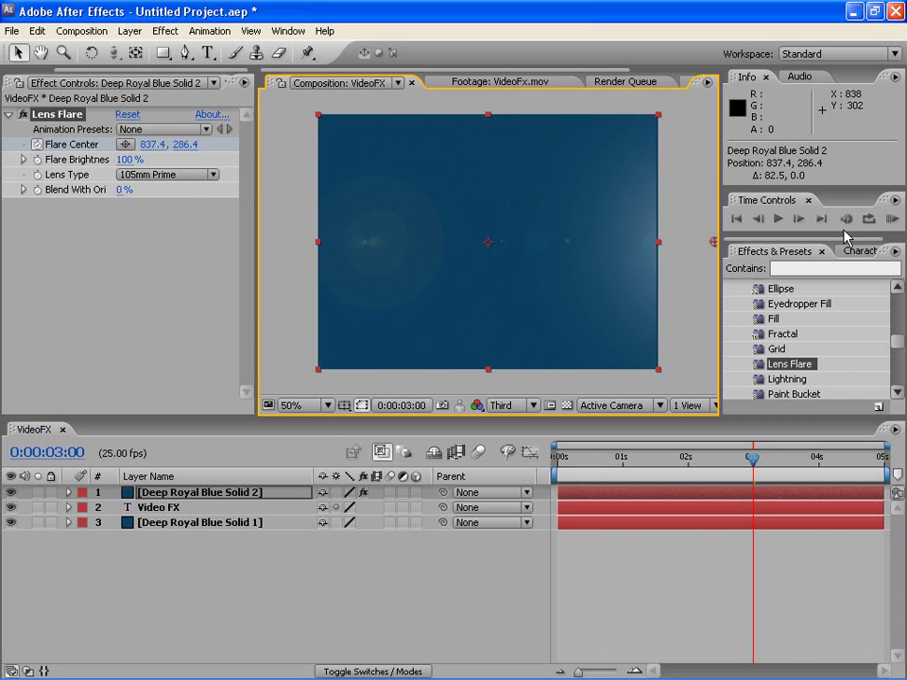
Set the composition preview resolution to Half and RAM-preview the lens flare movement
click(509, 408)
click(512, 422)
click(510, 406)
click(510, 438)
click(891, 218)
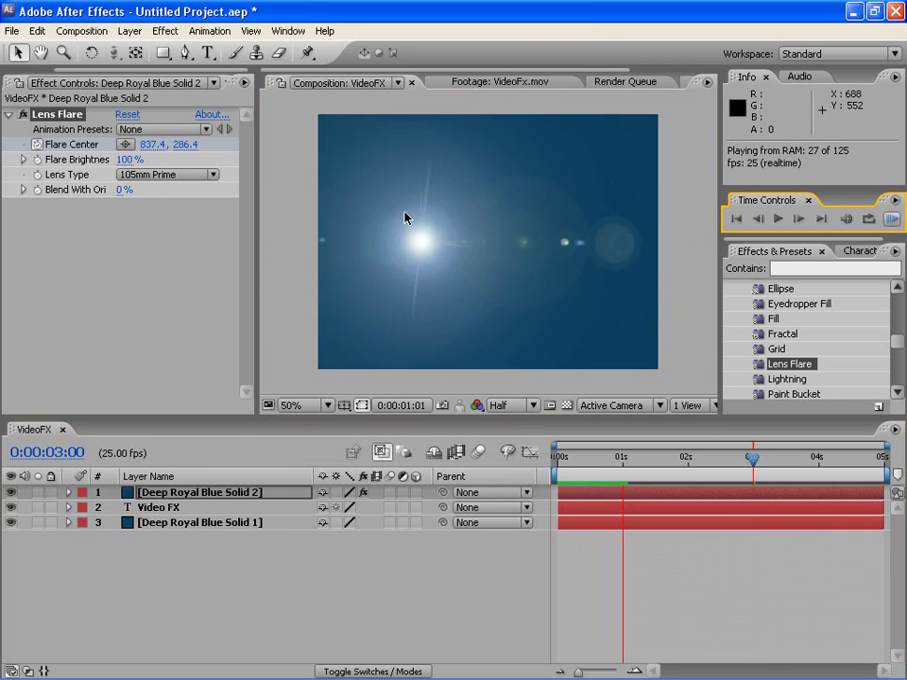
Go to about 0:00:00:16 and set the blending mode of Deep Royal Blue Solid 2 to Add
click(210, 493)
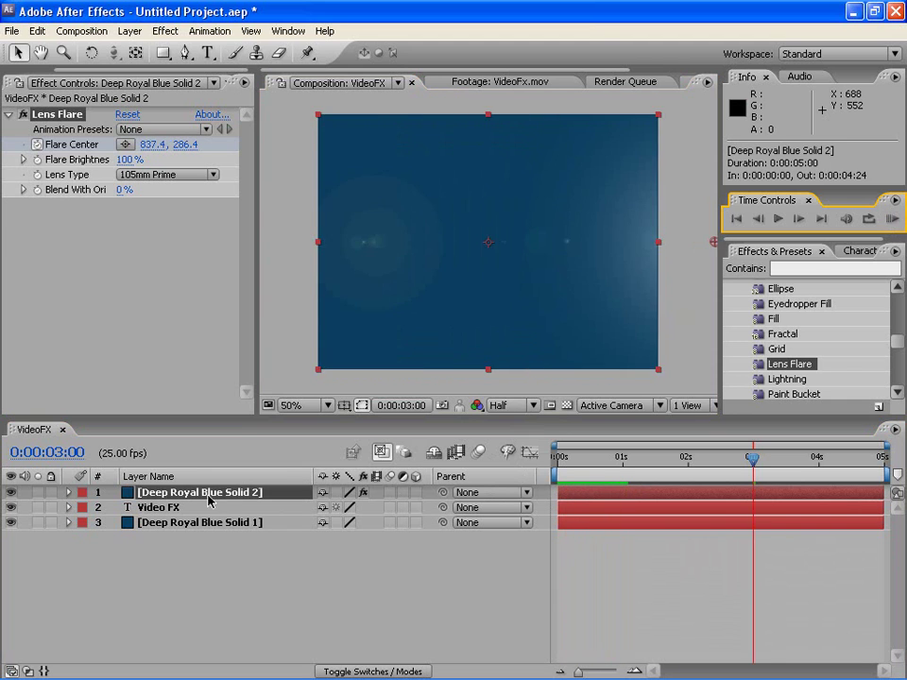
drag(588, 481, 598, 480)
click(590, 516)
click(437, 363)
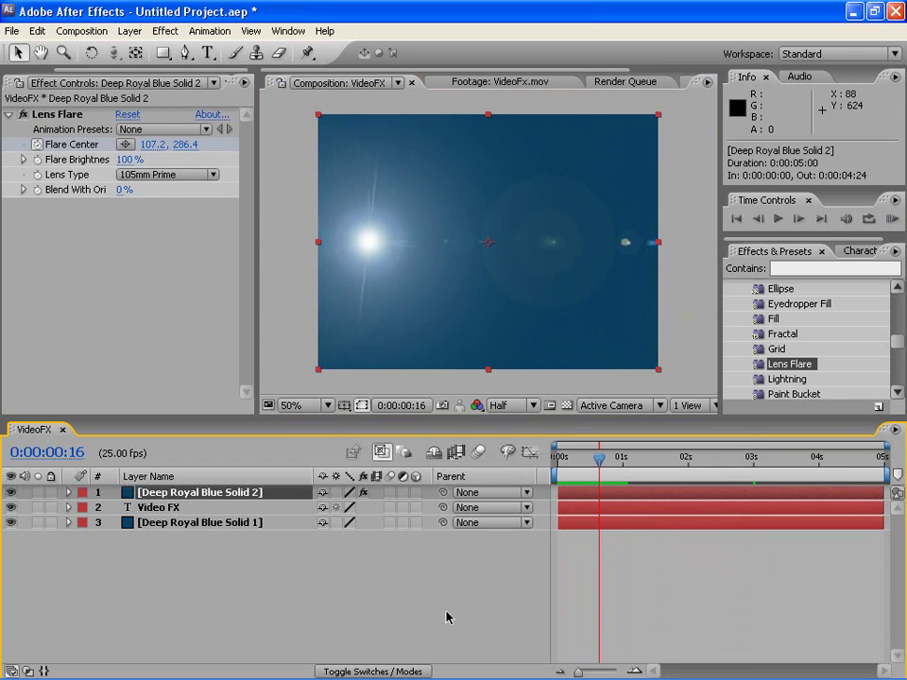
click(369, 672)
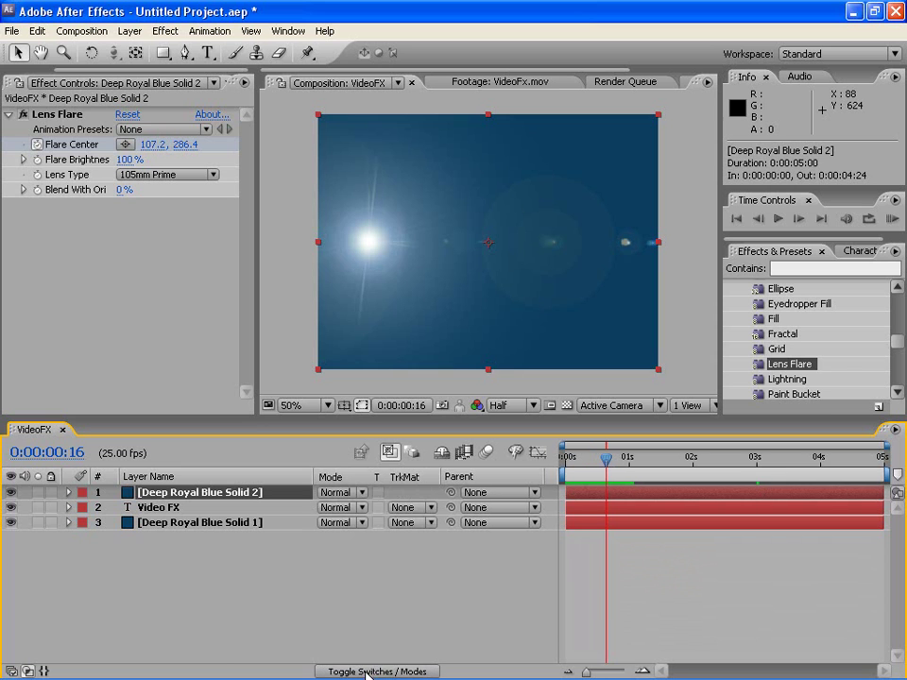
click(370, 495)
click(334, 335)
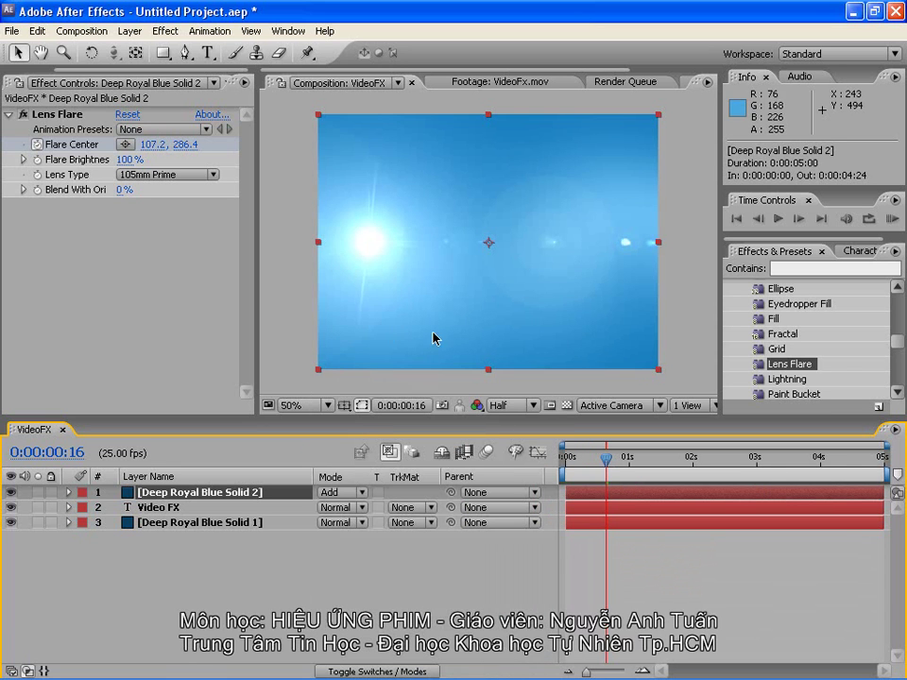
Set the Video FX text layer's blending mode to Add and scrub to about 0:00:02:02 to check the flare over the text
mouse_move(606, 459)
mouse_down()
mouse_move(576, 461)
mouse_move(745, 464)
mouse_move(616, 464)
mouse_up()
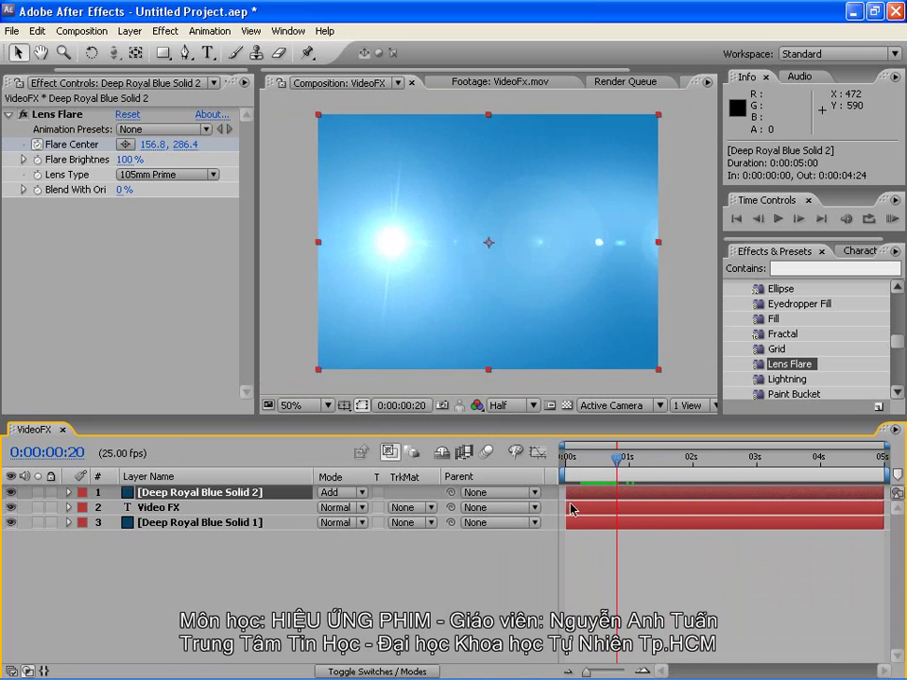
click(572, 509)
click(346, 511)
click(359, 332)
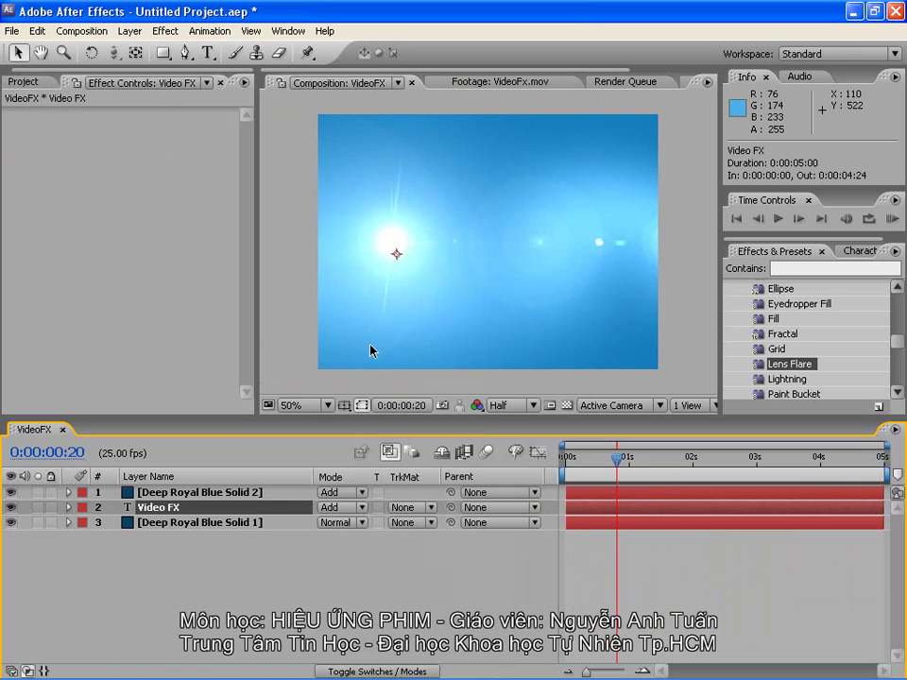
drag(597, 468, 699, 487)
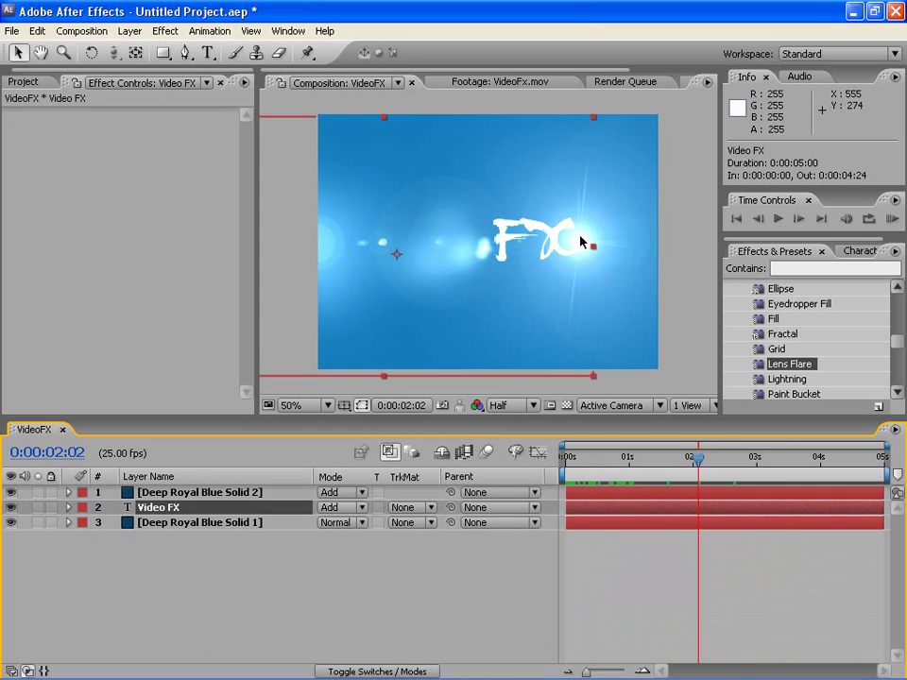
Apply the Color Correction Hue/Saturation effect to the lens flare layer, Deep Royal Blue Solid 2
drag(897, 345, 901, 307)
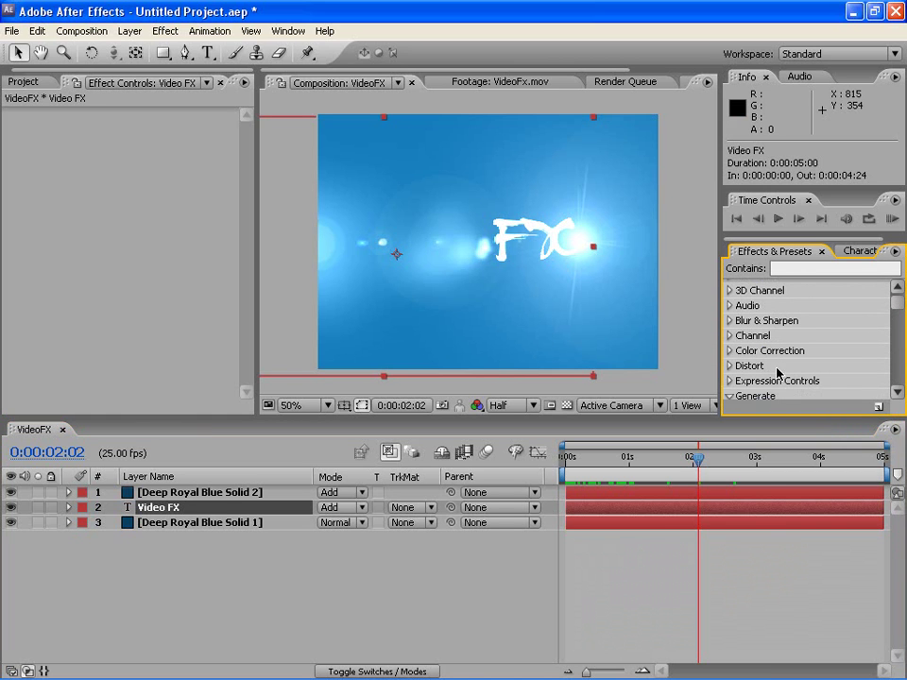
click(730, 350)
scroll(898, 319, down, 6)
drag(800, 303, 593, 498)
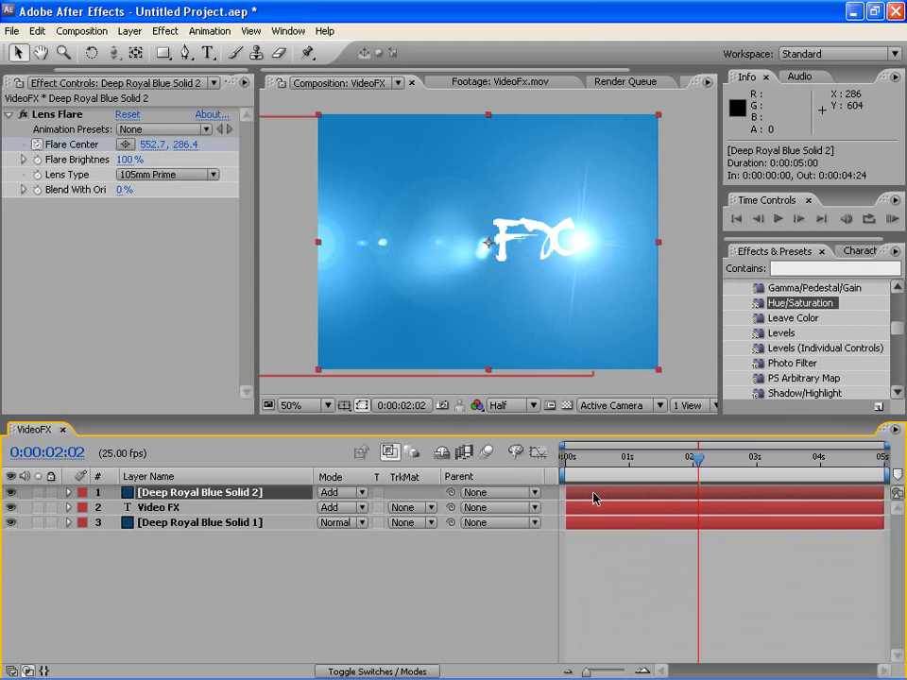
double_click(815, 294)
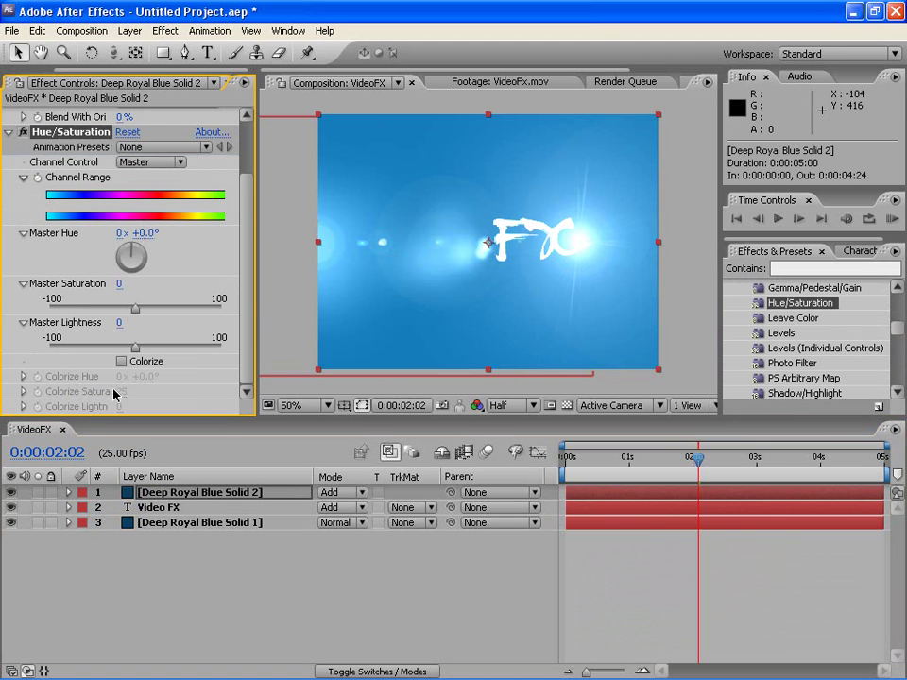
Turn on Colorize for the flare with hue -108° and saturation 0, and check the color at 0:00:02:10
click(120, 361)
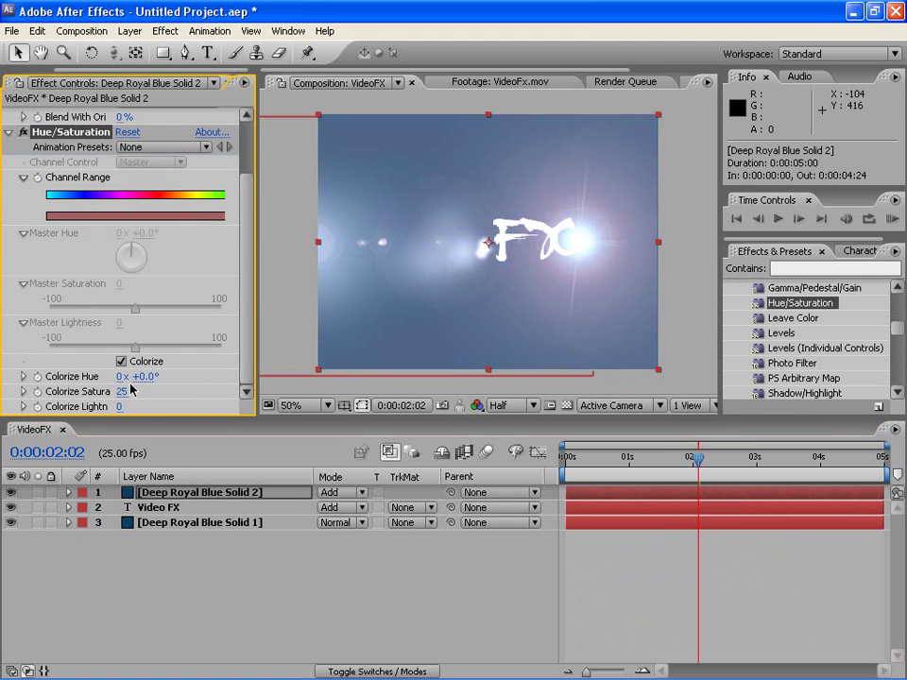
drag(139, 376, 107, 377)
drag(698, 460, 719, 472)
RAM-preview the VideoFX composition to check the recolored flare over the text, and stop the playback
click(885, 221)
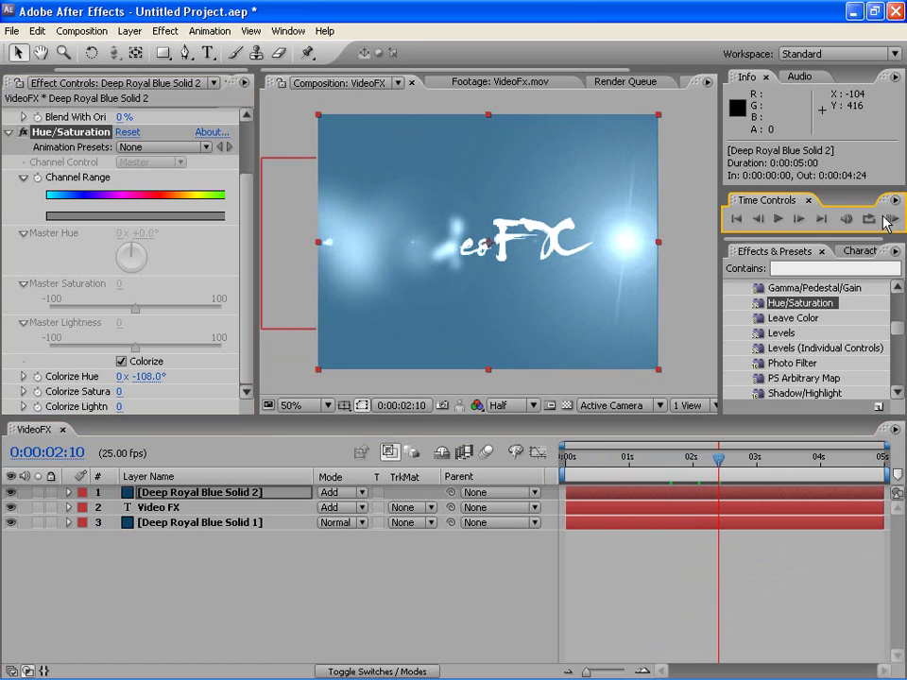
click(891, 218)
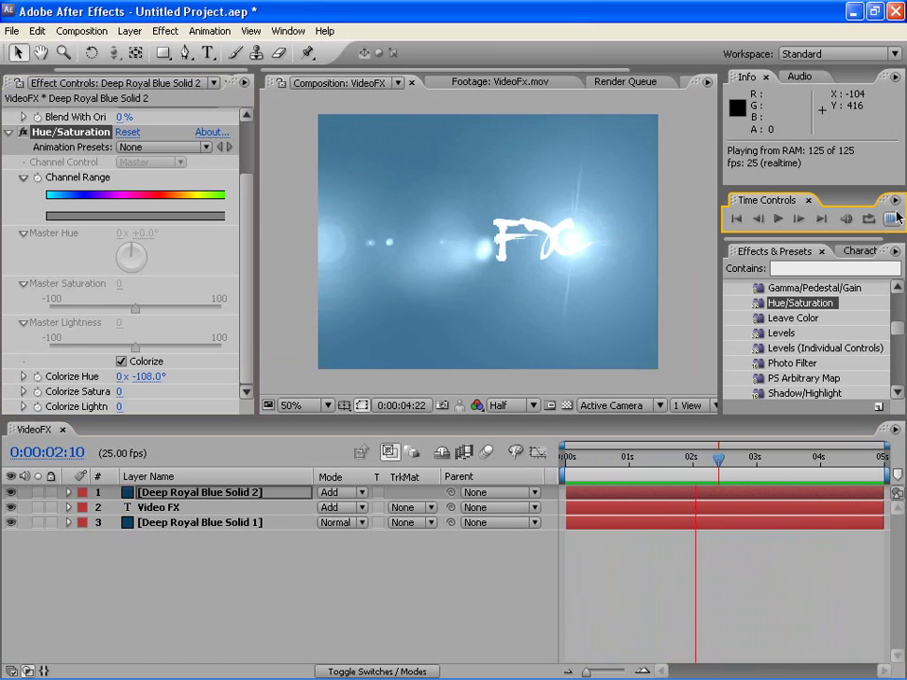
click(639, 532)
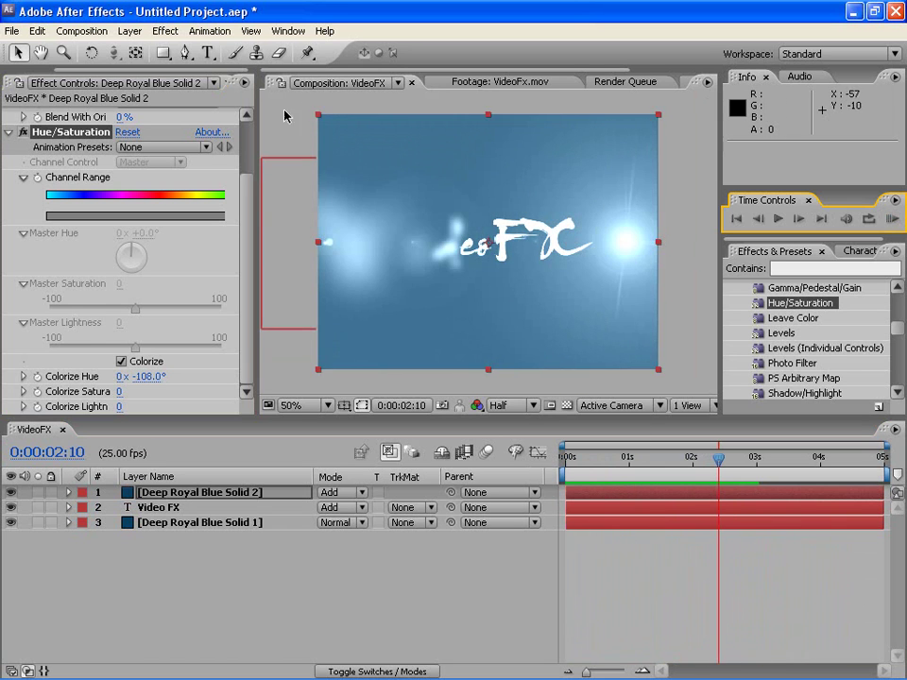
Add the VideoFX composition from the project to the render queue
click(625, 82)
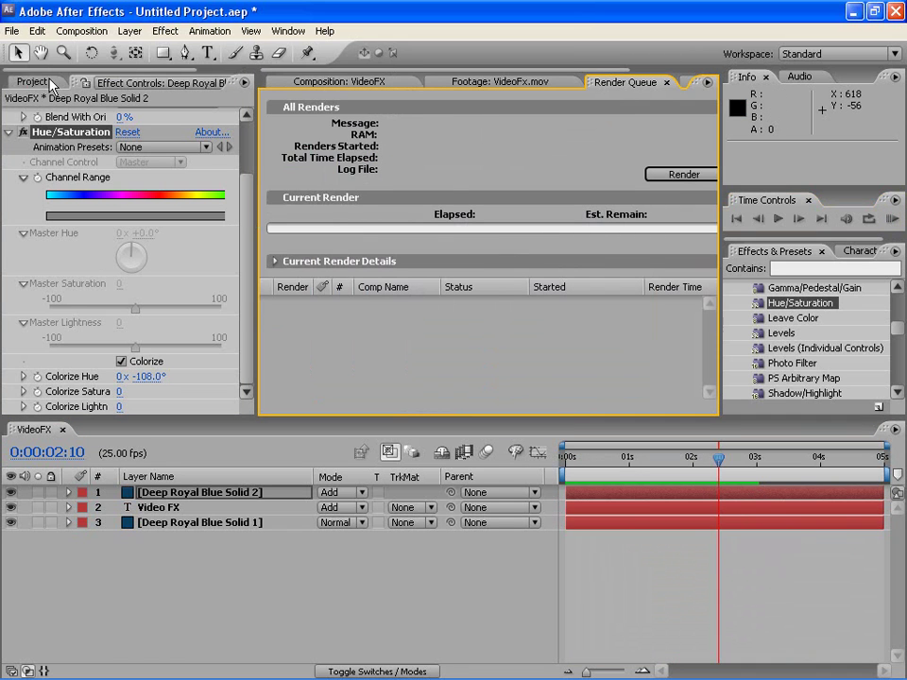
click(25, 83)
drag(53, 235, 420, 351)
Set the queued render's output module format to QuickTime Movie
click(416, 336)
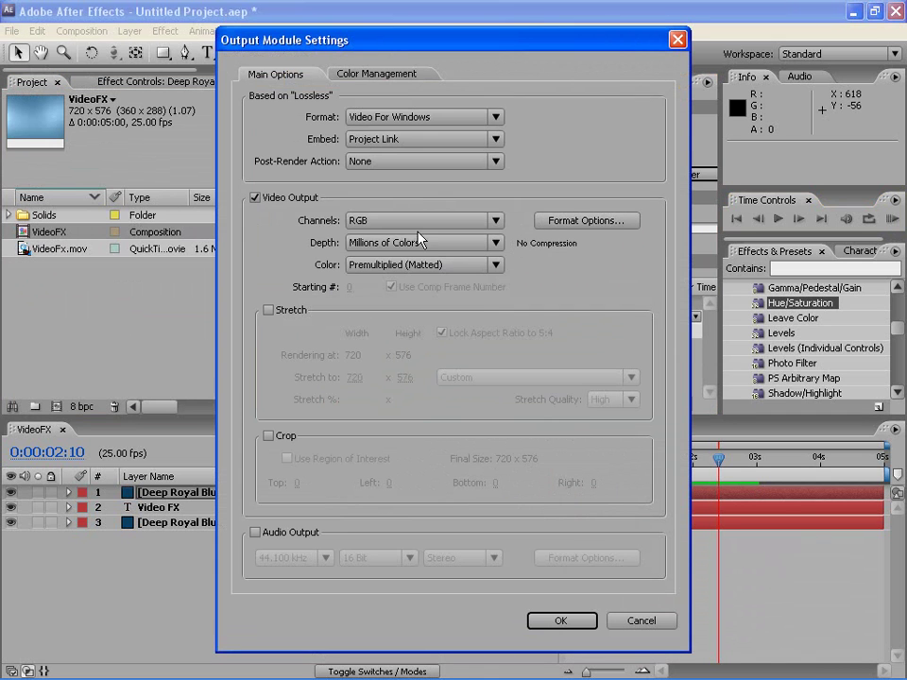
click(430, 117)
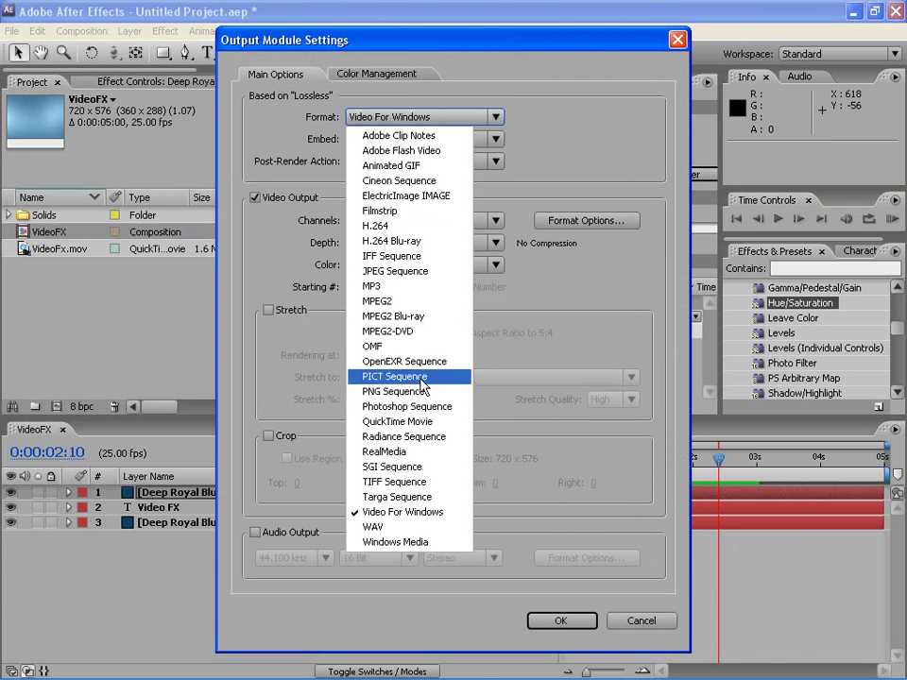
click(397, 422)
click(552, 624)
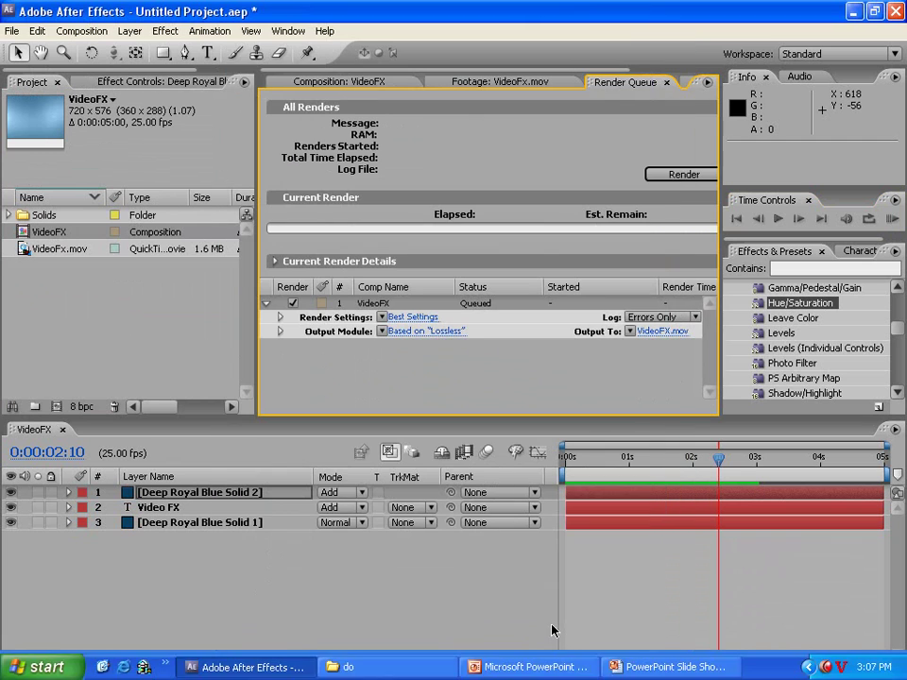
Set the render's output file to VideoFx00 in the 1-Video FX folder inside Bai 6 - Text
click(662, 331)
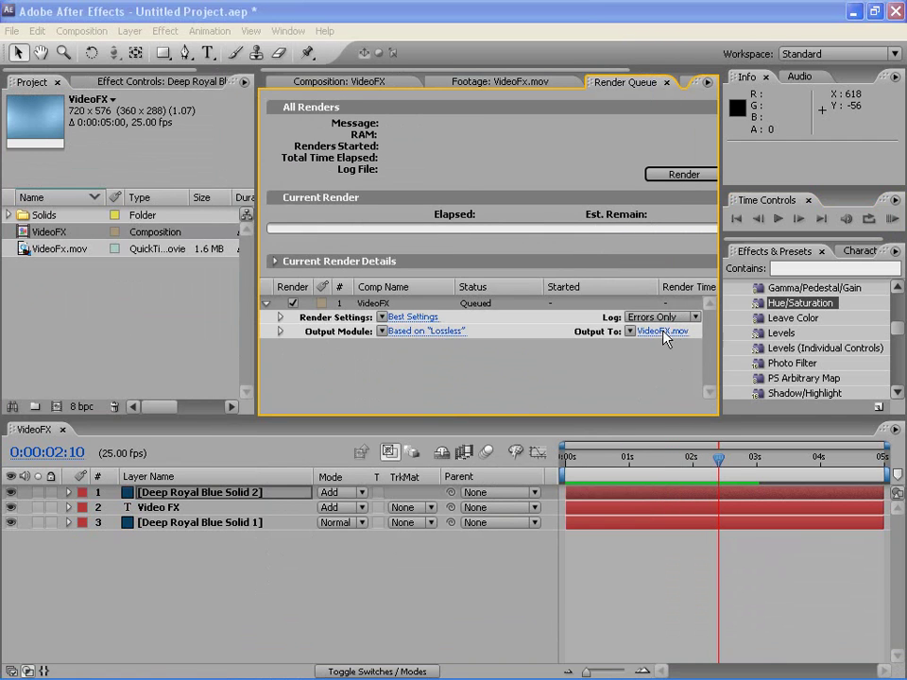
click(566, 121)
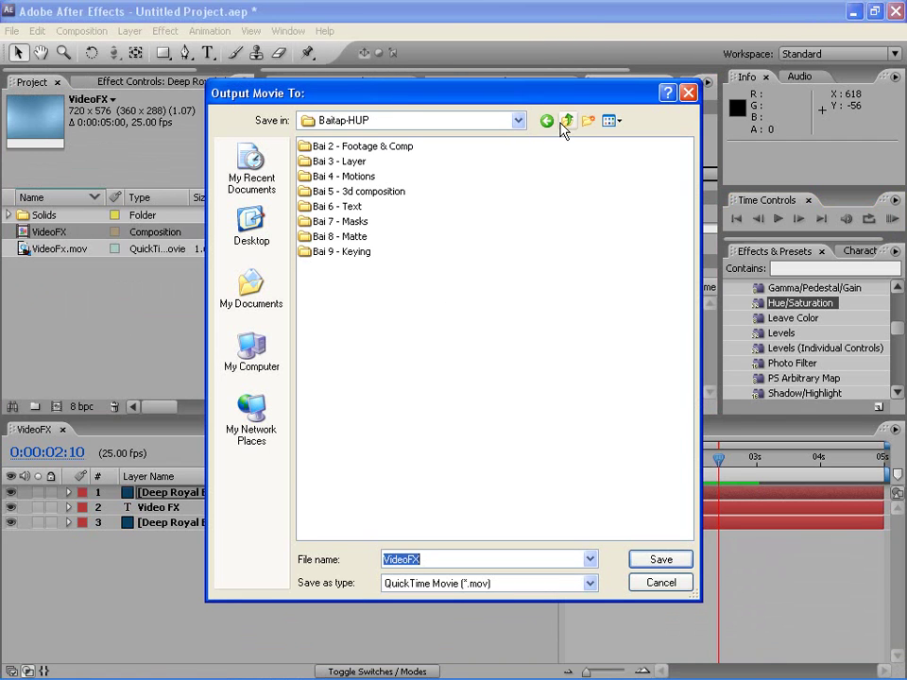
double_click(358, 206)
double_click(333, 147)
click(329, 161)
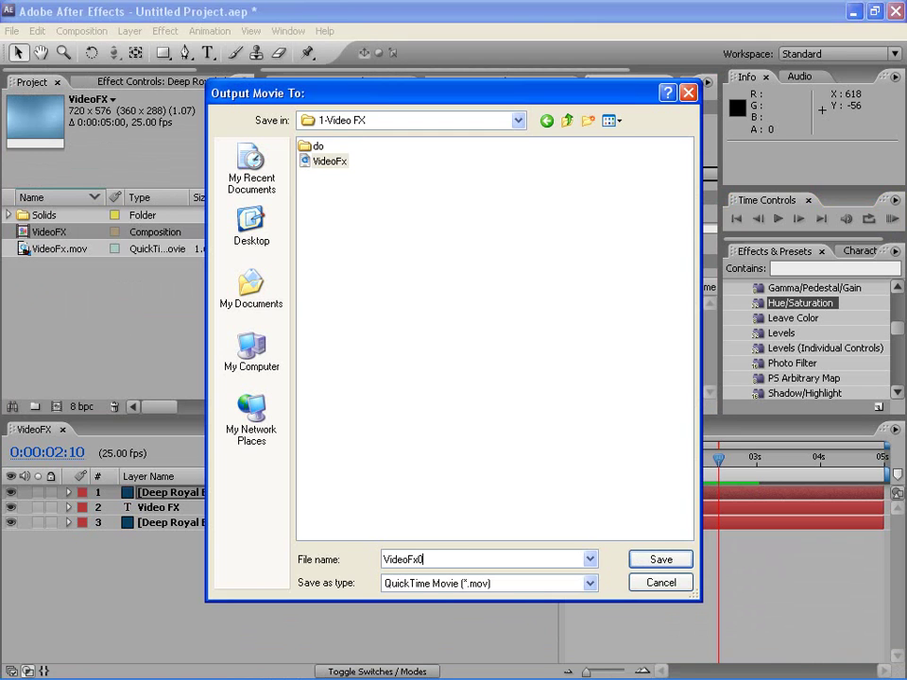
key(Return)
Start rendering the queued VideoFX composition, stop the render, and return to the composition view
click(704, 176)
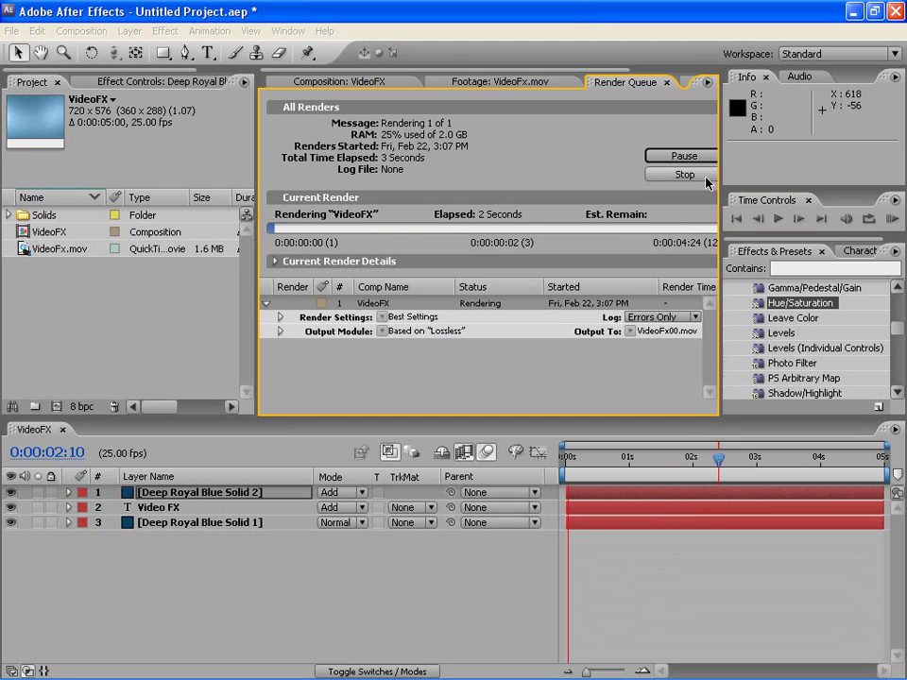
click(706, 180)
click(330, 85)
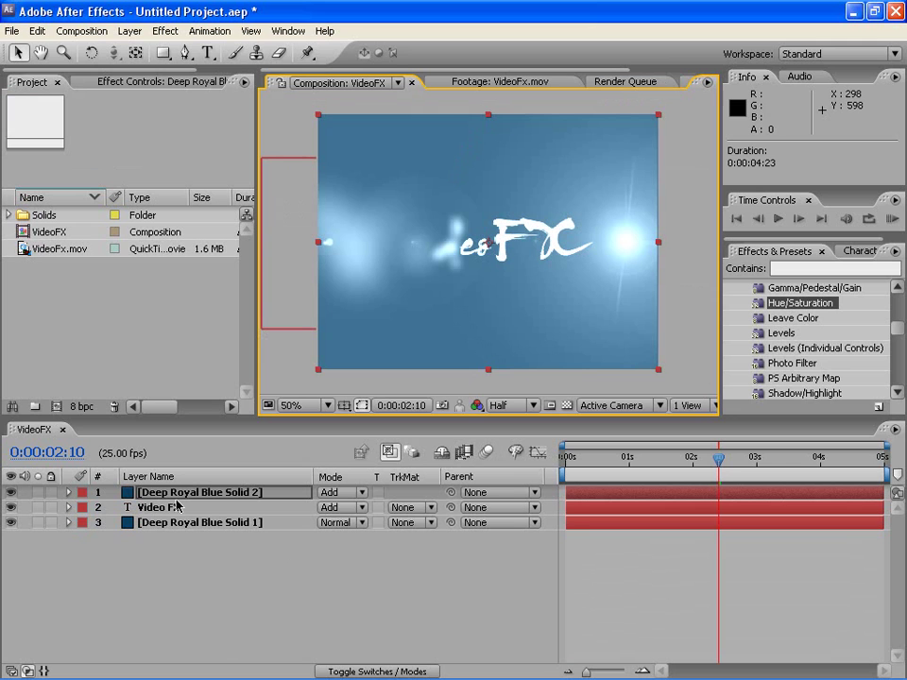
Review the Video FX text layer's Animator 1 Scale, Blur and range selector Offset keyframes, and select Deep Royal Blue Solid 2
click(364, 671)
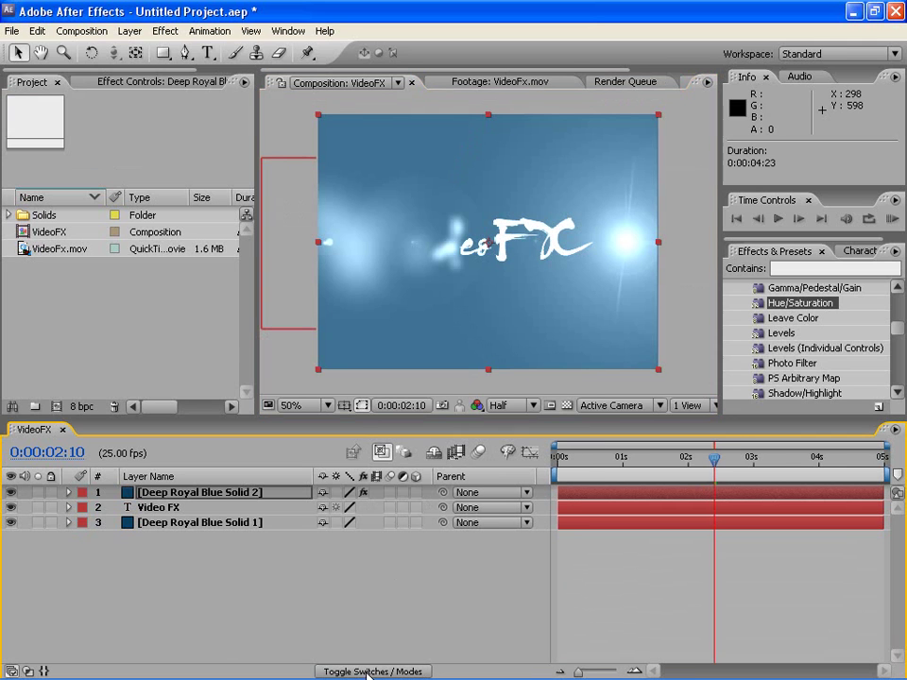
click(171, 513)
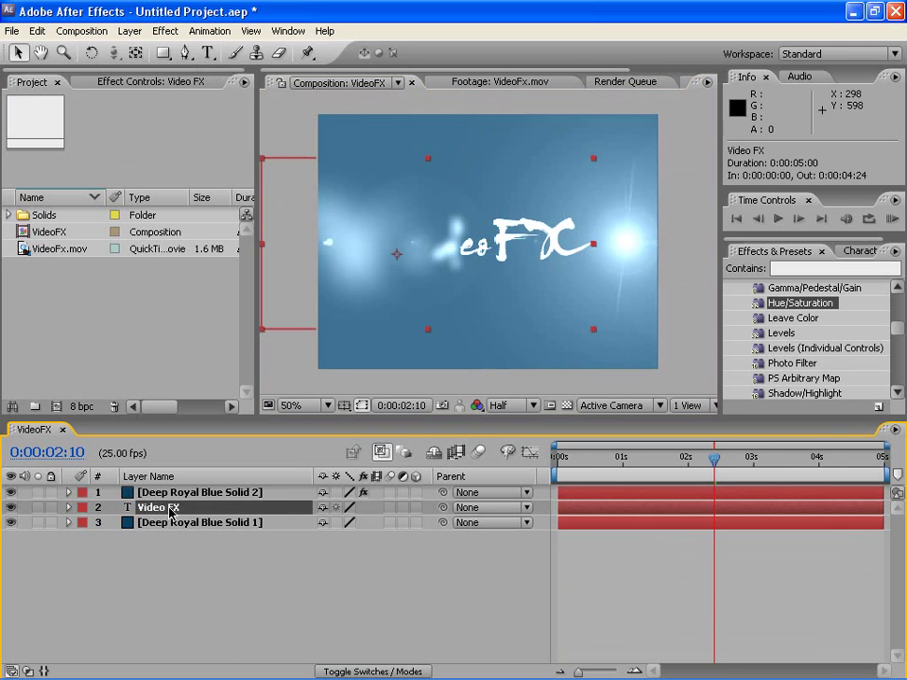
click(69, 507)
click(98, 582)
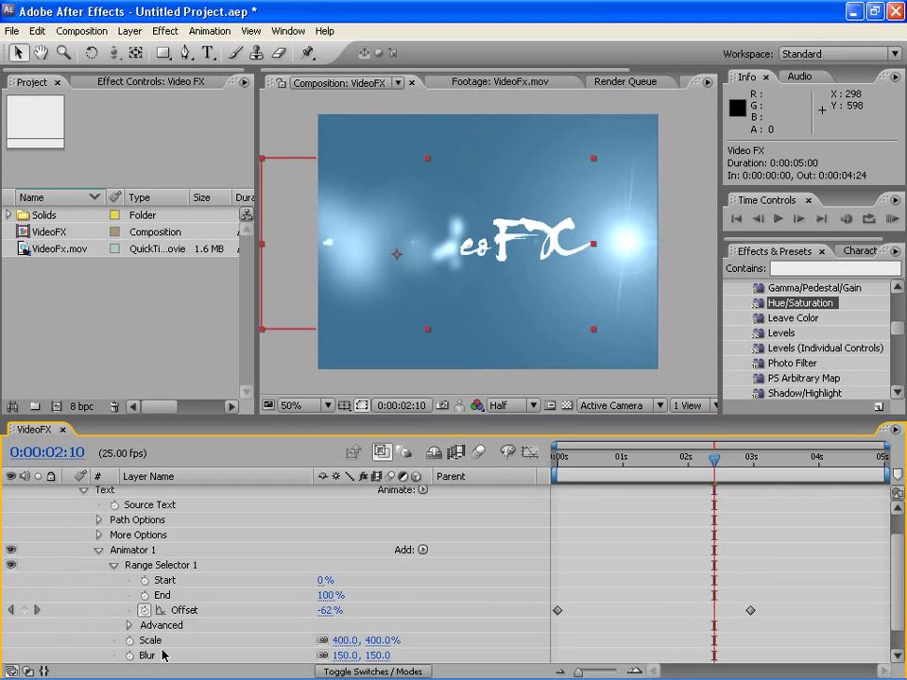
click(151, 642)
click(148, 656)
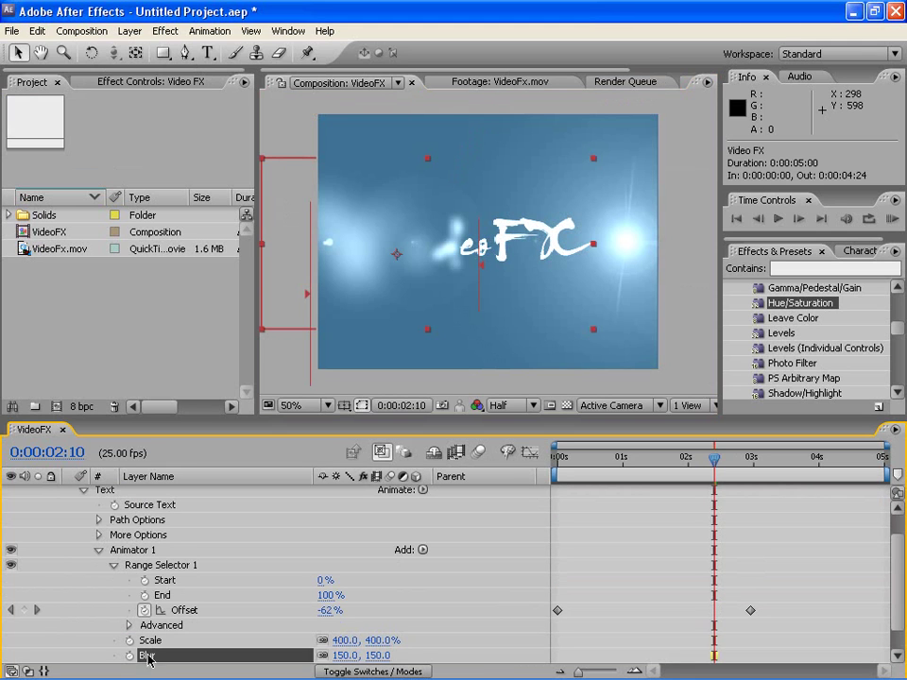
click(149, 641)
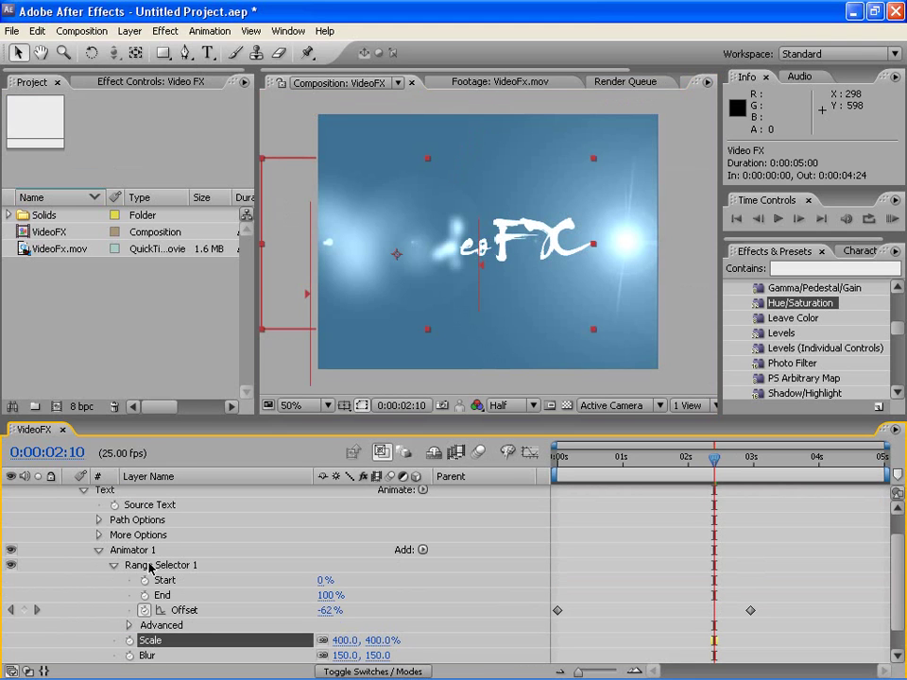
click(183, 611)
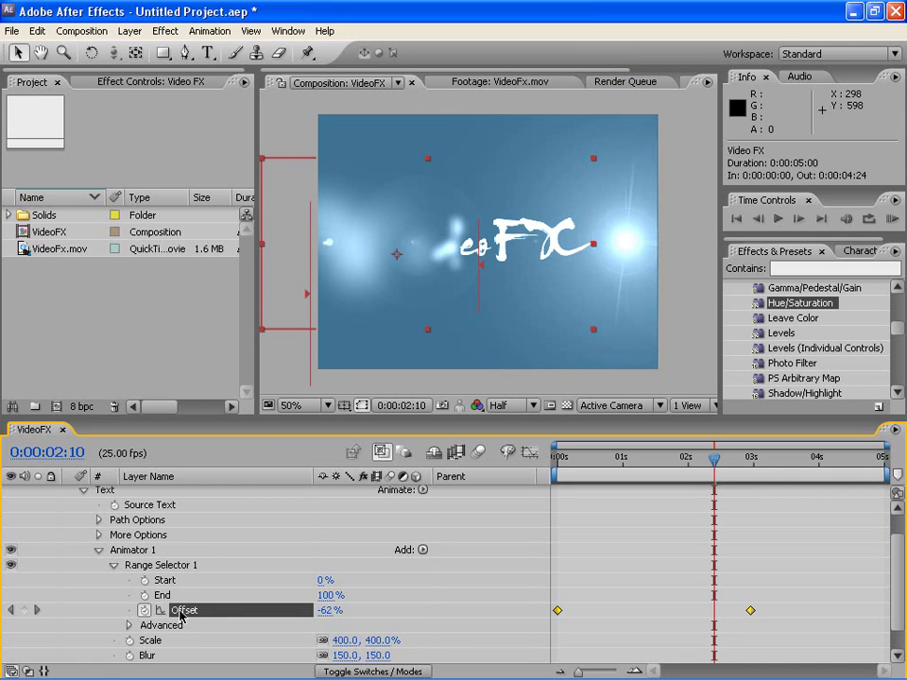
scroll(892, 612, up, 2)
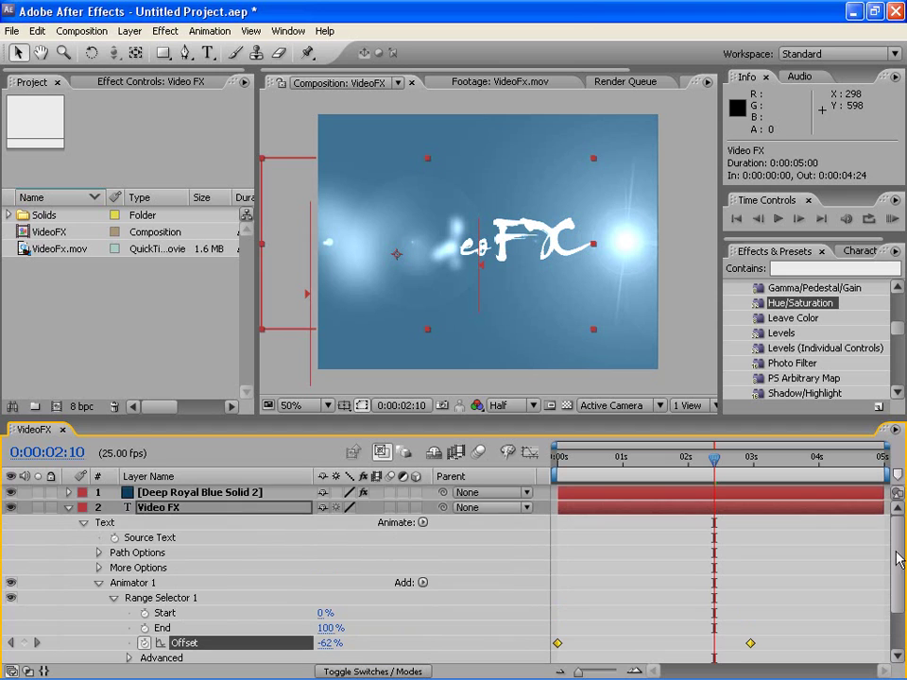
click(167, 499)
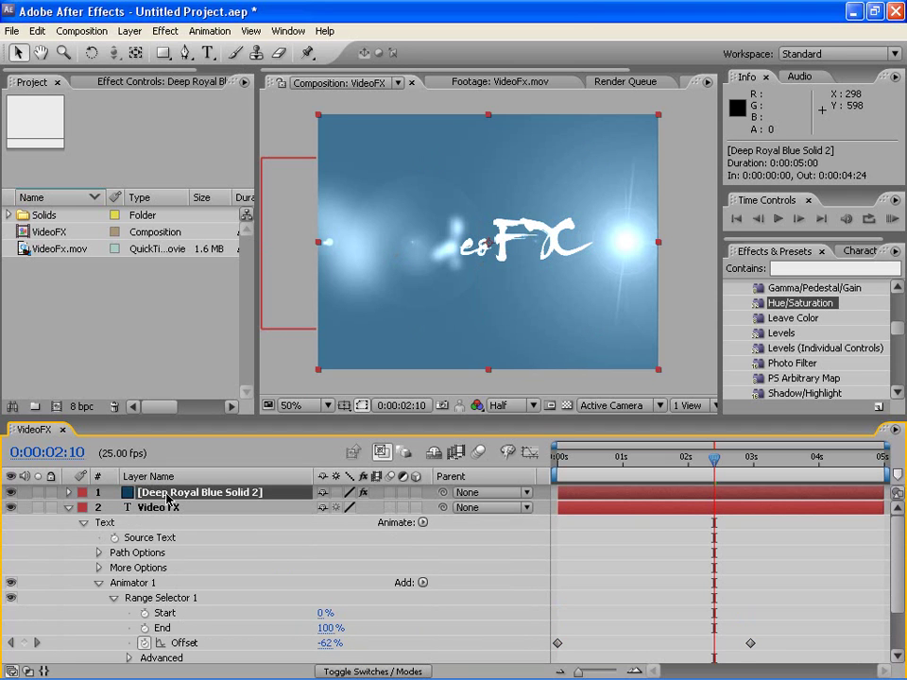